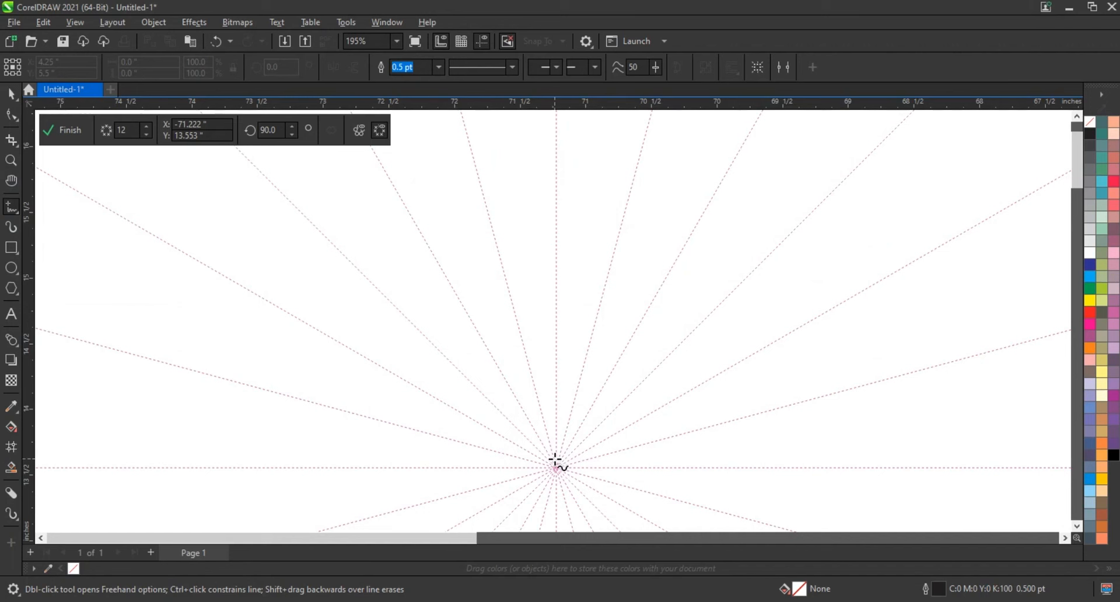
- Draw a closed three-sided wedge along the guide lines from the symmetry centre, about 0.373 by 0.709 inches, with straight freehand segments
{"action": "left_click", "coordinate": [556, 460]}
{"action": "left_click", "coordinate": [532, 369]}
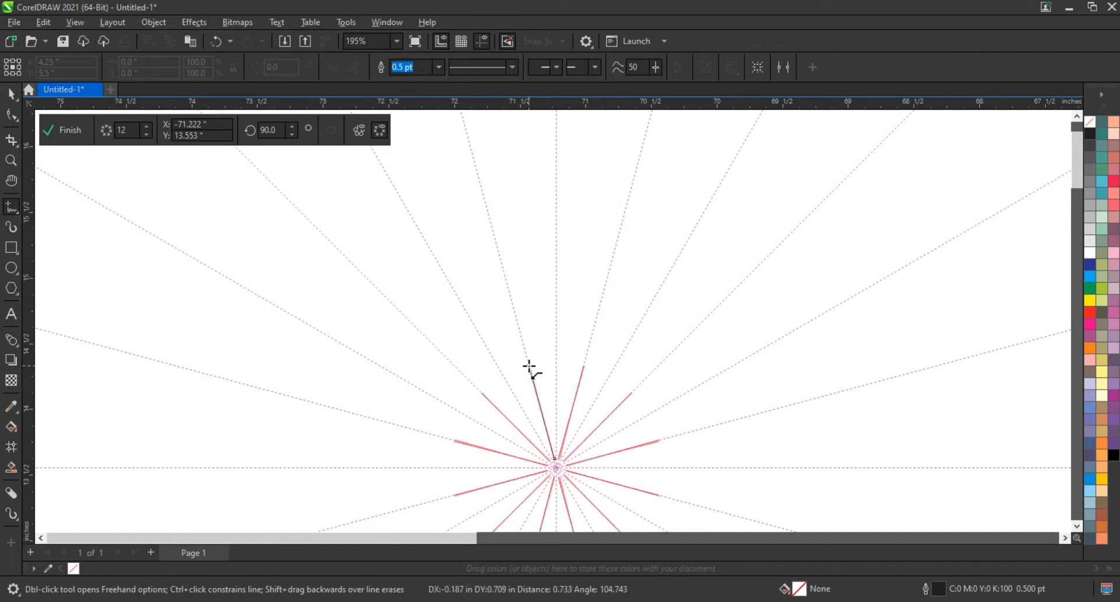
{"action": "left_click", "coordinate": [530, 368]}
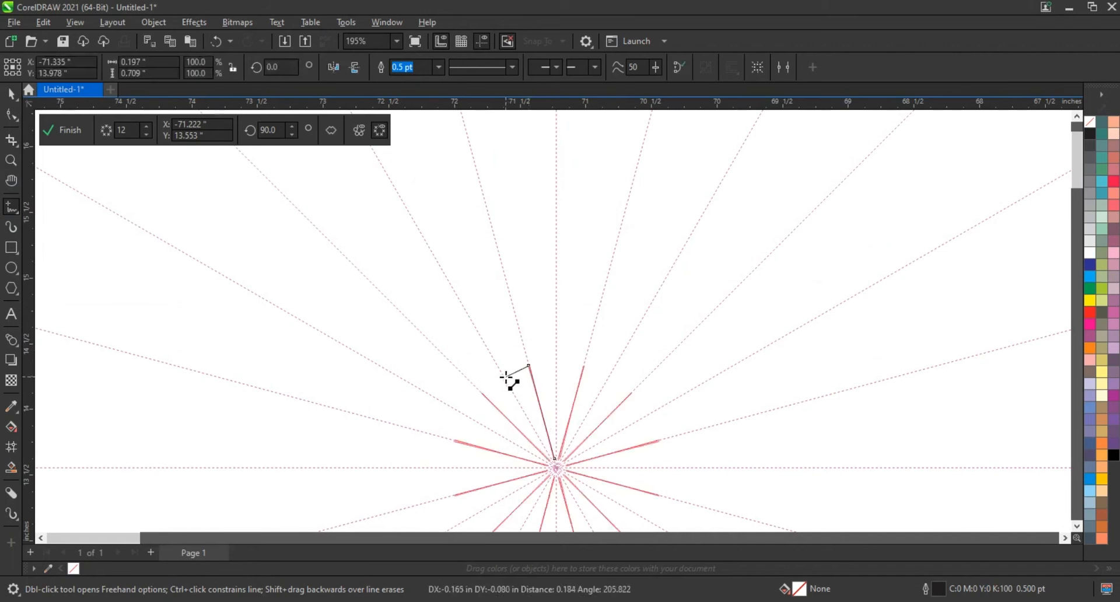
{"action": "left_click", "coordinate": [505, 376]}
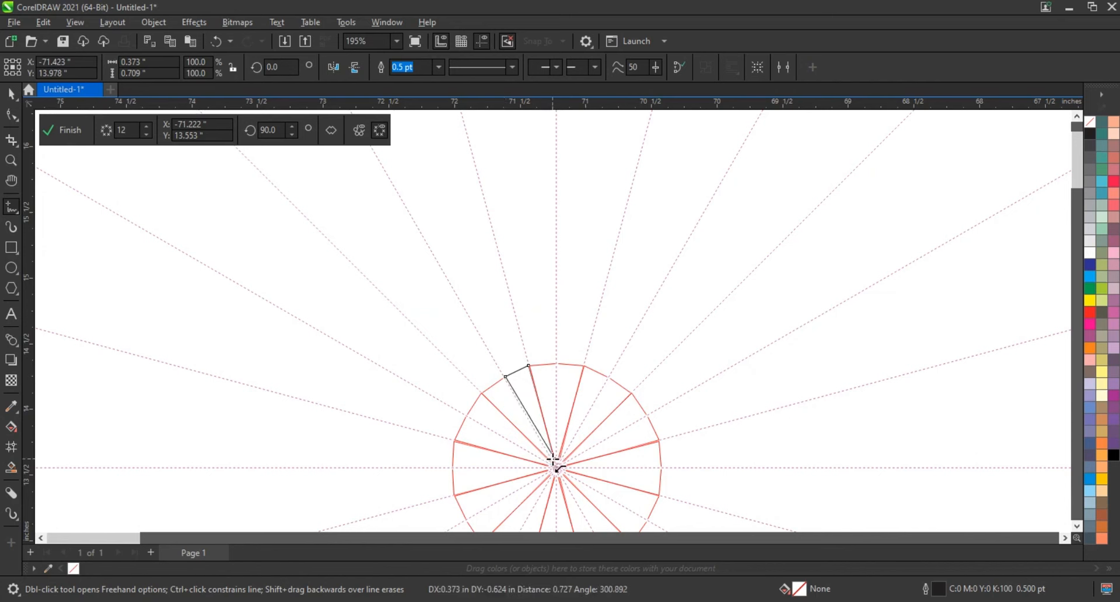
{"action": "left_click", "coordinate": [557, 452]}
- Curve the wedge's short outer edge and adjust both of its node handles to form a rounded petal tip
{"action": "left_click", "coordinate": [11, 115]}
{"action": "left_click_drag", "start_coordinate": [455, 335], "coordinate": [605, 481]}
{"action": "key", "text": "shift+F2"}
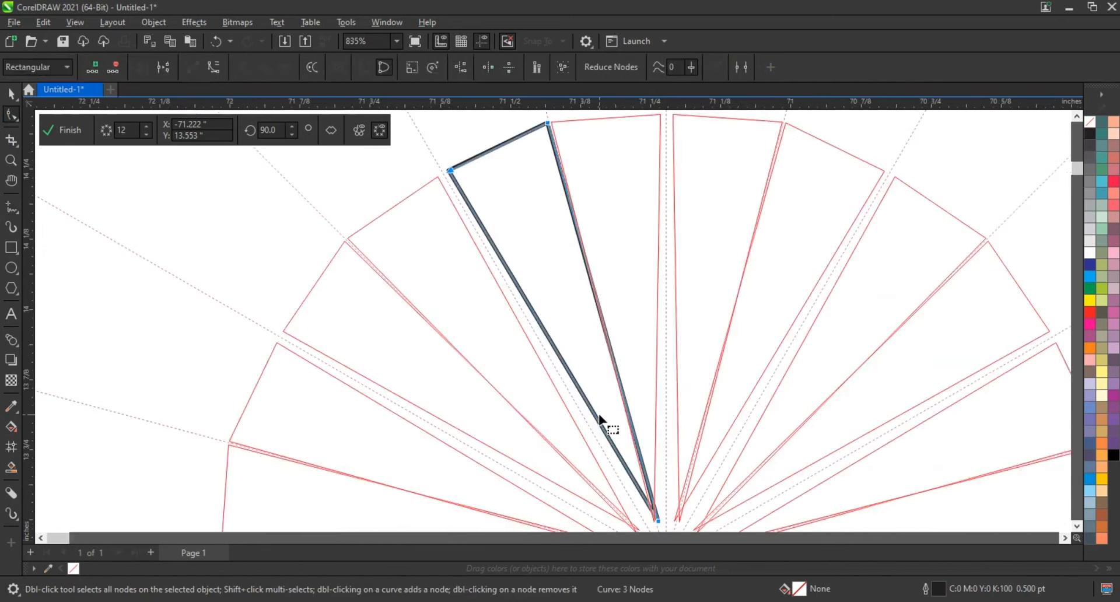
{"action": "scroll", "coordinate": [543, 489], "scroll_direction": "down", "scroll_amount": 1}
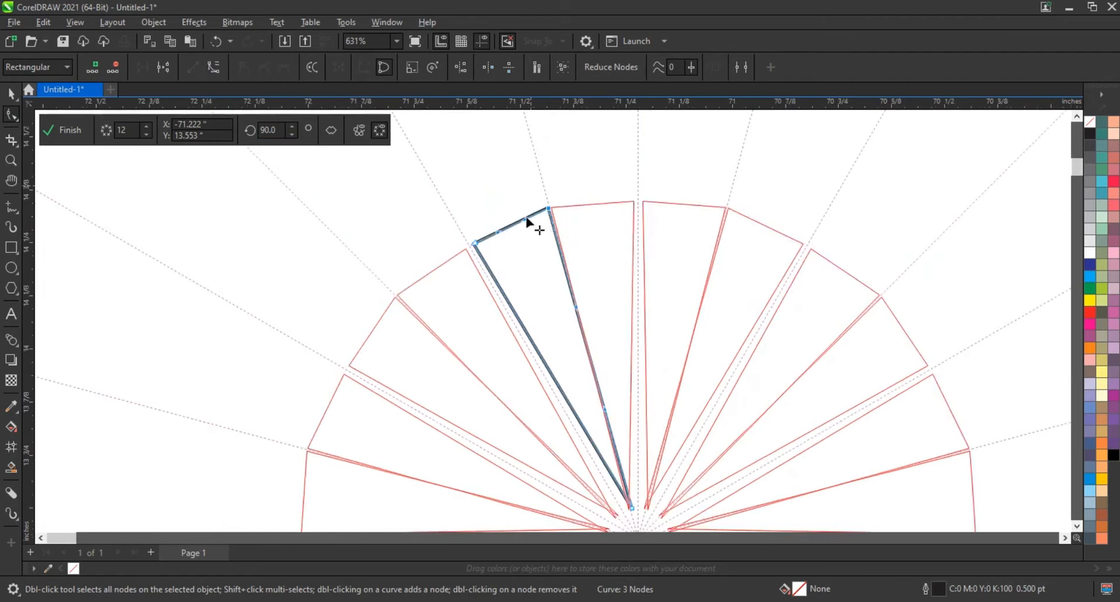
{"action": "left_click_drag", "start_coordinate": [526, 168], "coordinate": [526, 169]}
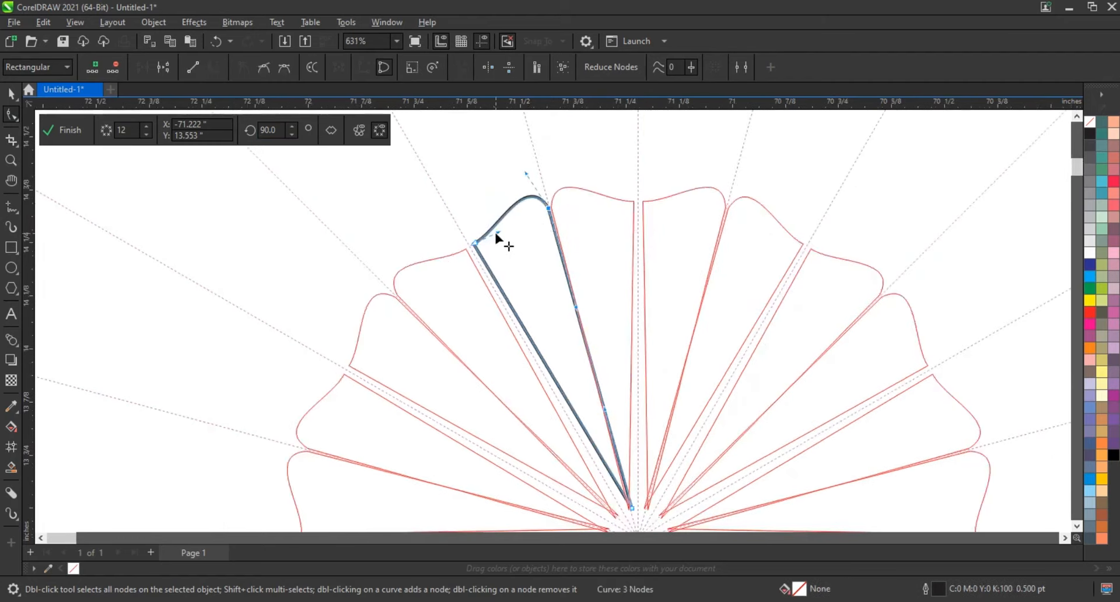
{"action": "left_click_drag", "start_coordinate": [494, 230], "coordinate": [449, 204]}
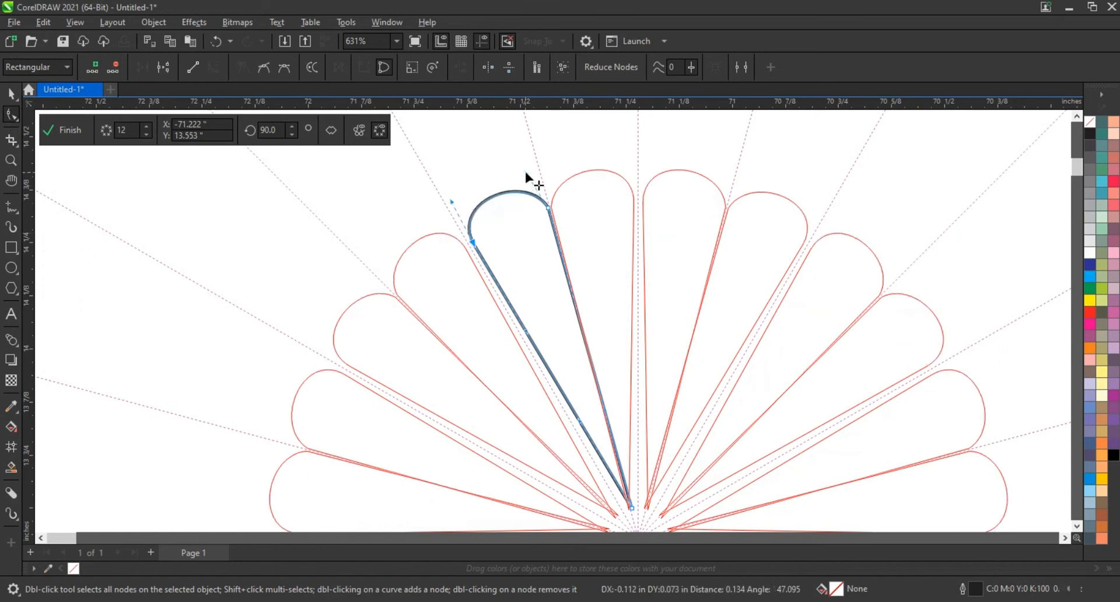
{"action": "left_click_drag", "start_coordinate": [524, 170], "coordinate": [523, 146]}
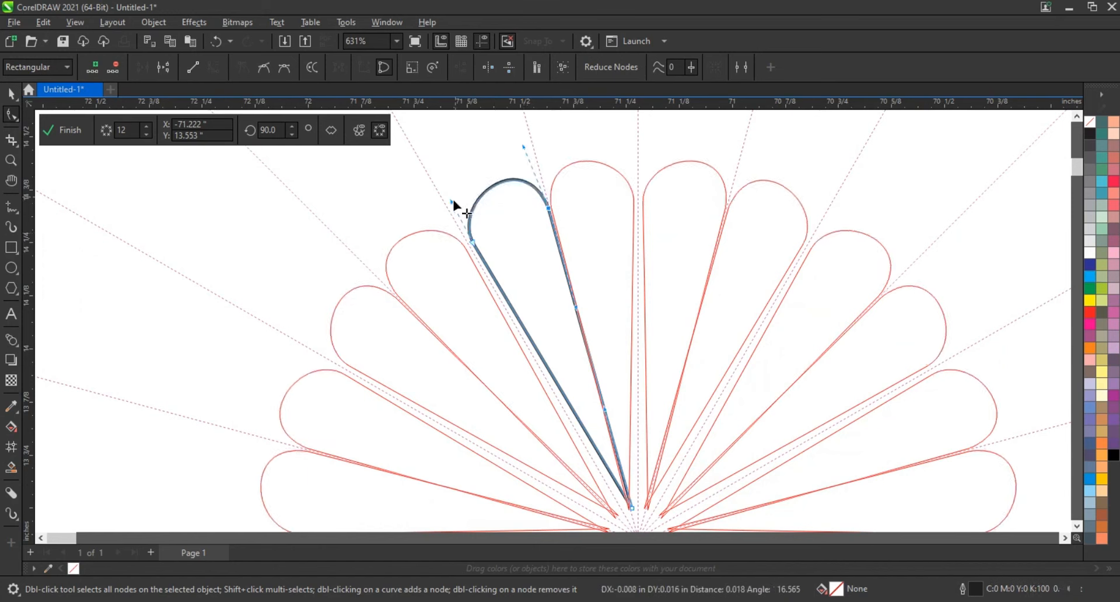
{"action": "left_click_drag", "start_coordinate": [451, 201], "coordinate": [442, 185]}
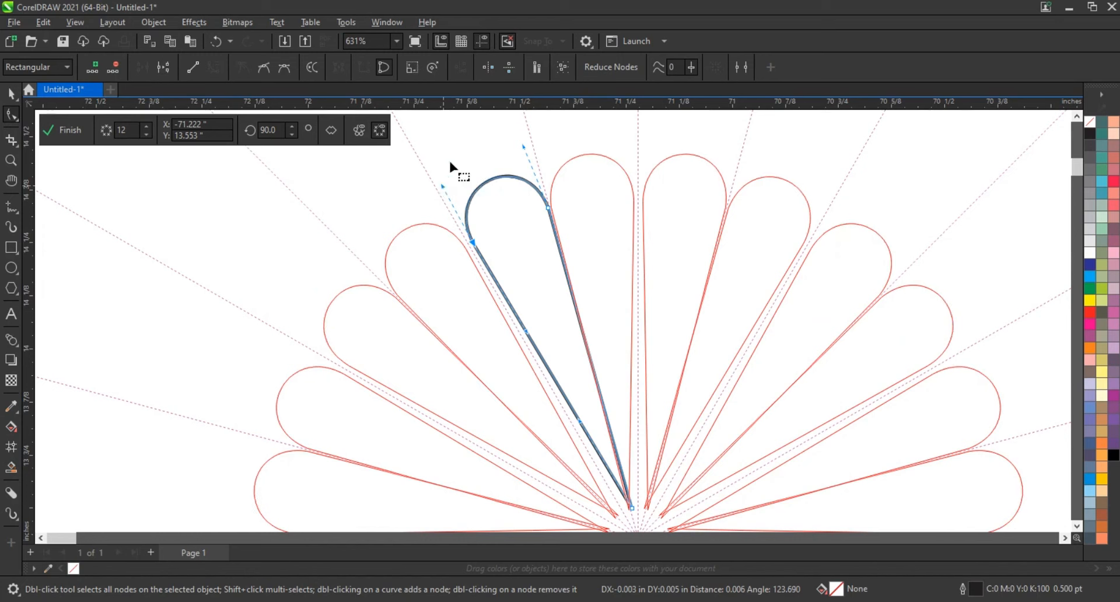
- Add a one-step inward contour of about 0.046 inches to the petal and break the contour apart
{"action": "left_click", "coordinate": [14, 343]}
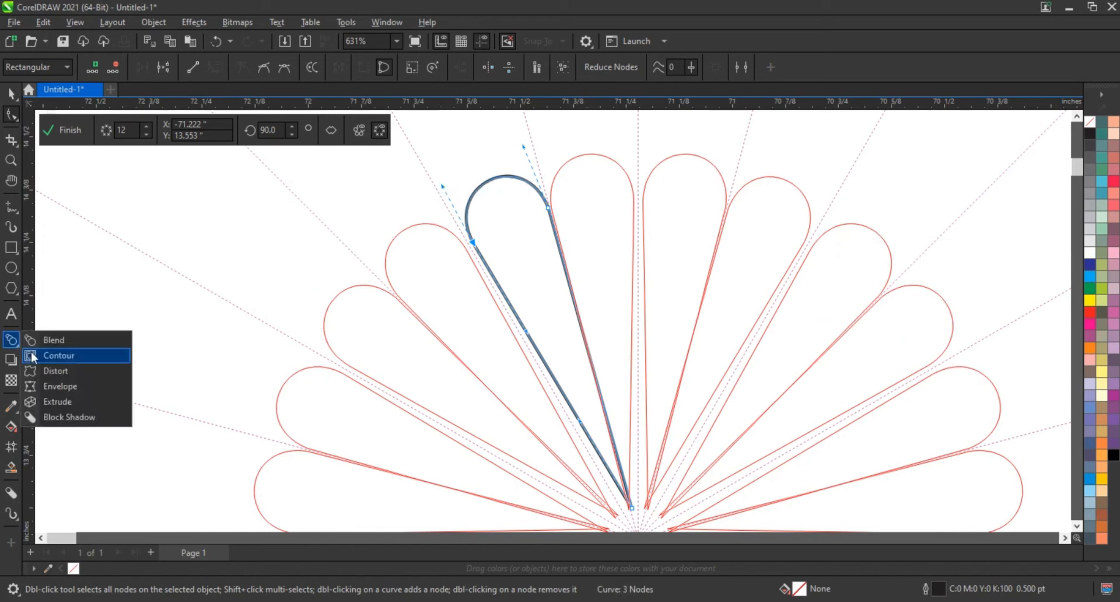
{"action": "left_click", "coordinate": [32, 354]}
{"action": "left_click_drag", "start_coordinate": [484, 183], "coordinate": [501, 201]}
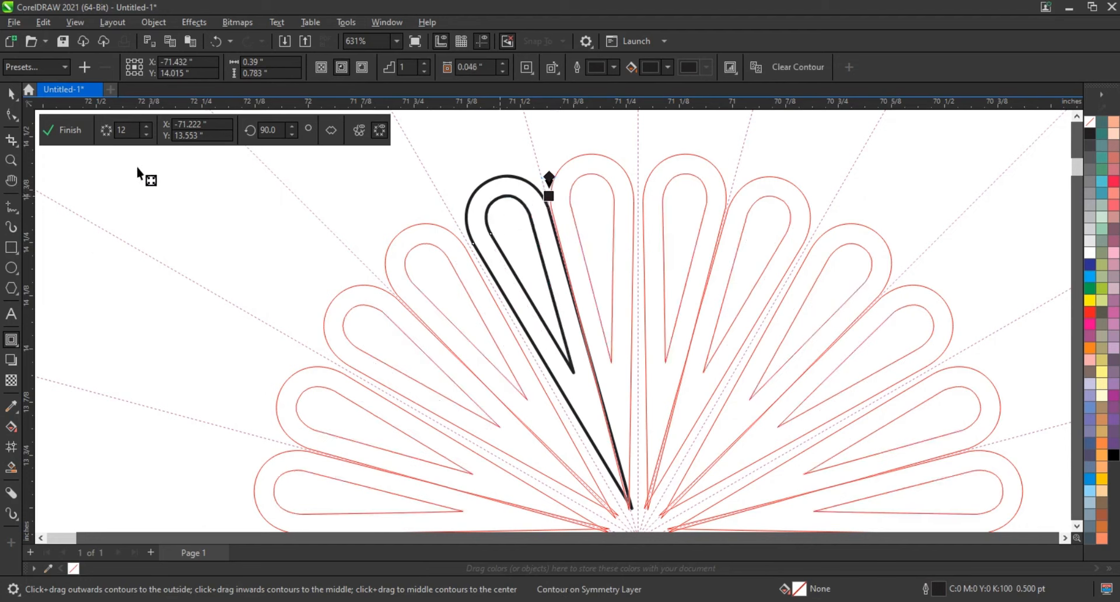
{"action": "left_click", "coordinate": [159, 22]}
{"action": "left_click", "coordinate": [213, 351]}
- Make a copy of the inner teardrop scaled to about 30.5% and place it in the petal's narrow end below the teardrop
{"action": "left_click", "coordinate": [11, 95]}
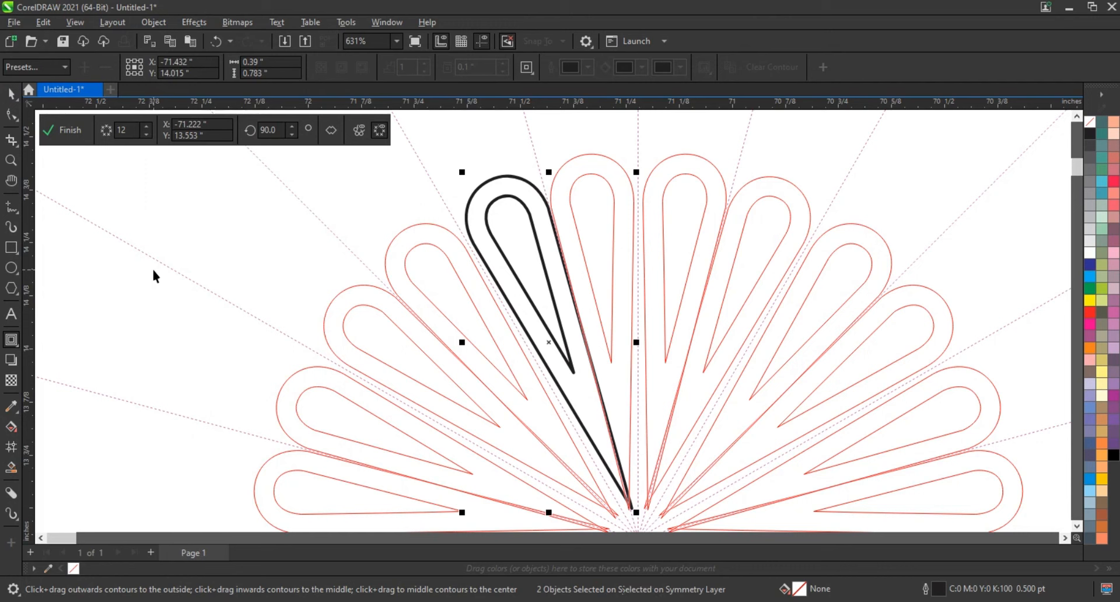
{"action": "left_click", "coordinate": [593, 382]}
{"action": "left_click", "coordinate": [576, 373]}
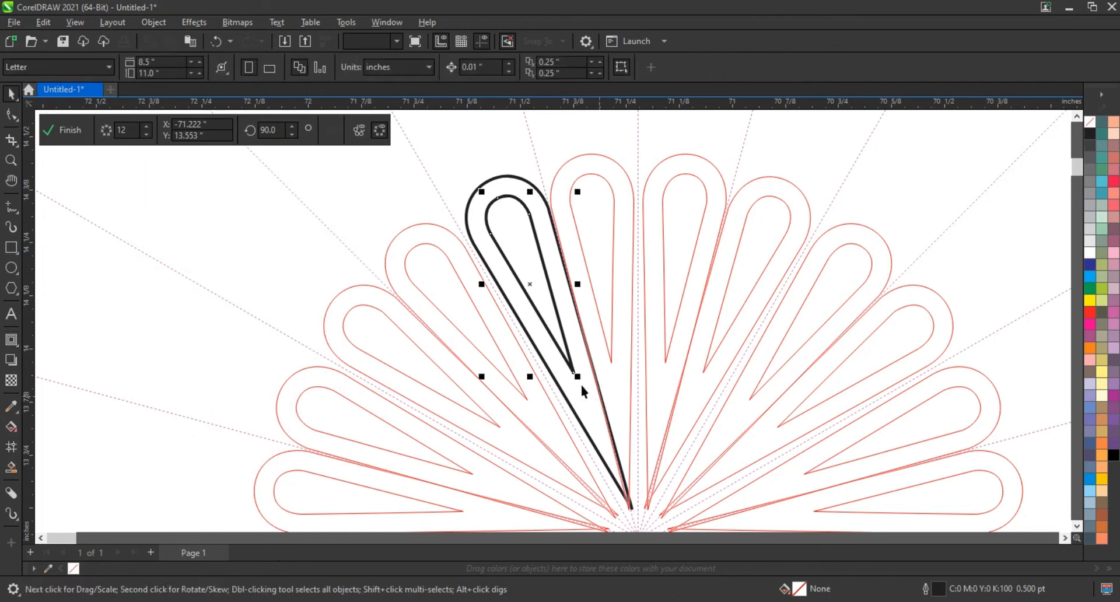
{"action": "left_click_drag", "start_coordinate": [587, 385], "coordinate": [550, 330]}
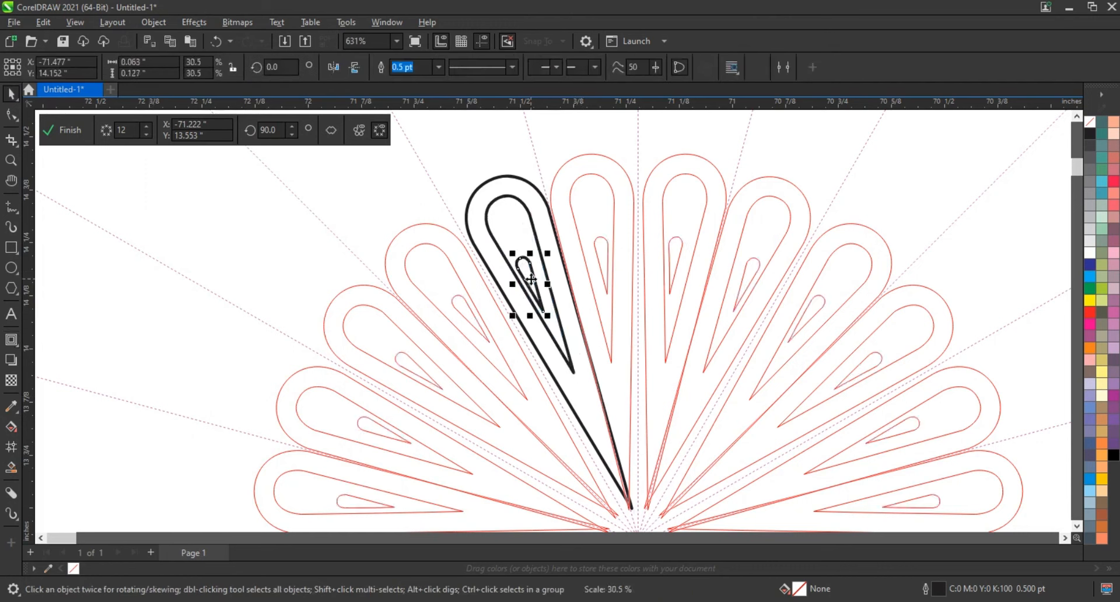
{"action": "left_click_drag", "start_coordinate": [531, 278], "coordinate": [590, 405]}
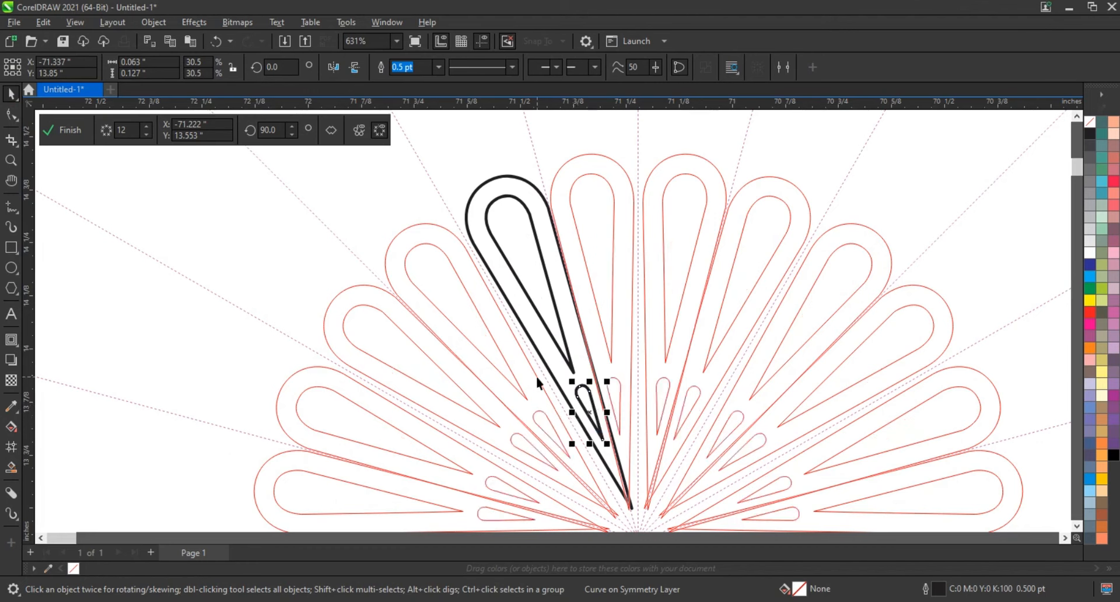
- Draw a square about 0.178 inches wide just above the tip of the black petal
{"action": "scroll", "coordinate": [534, 379], "scroll_direction": "down", "scroll_amount": 1}
{"action": "scroll", "coordinate": [531, 387], "scroll_direction": "down", "scroll_amount": 4}
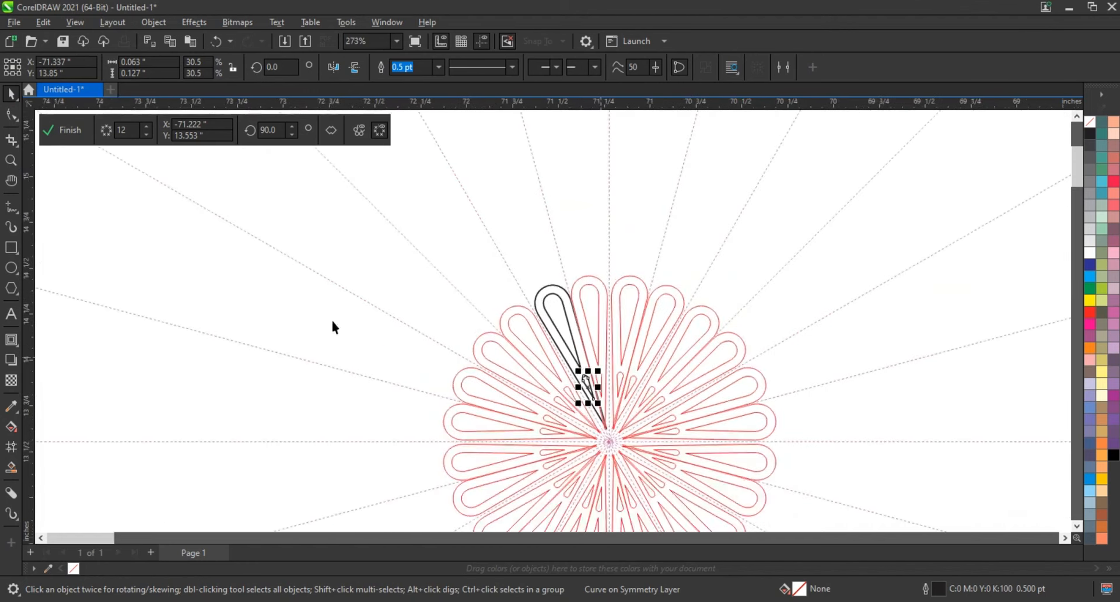
{"action": "key", "text": "z"}
{"action": "left_click_drag", "start_coordinate": [427, 206], "coordinate": [700, 327]}
{"action": "key", "text": "space"}
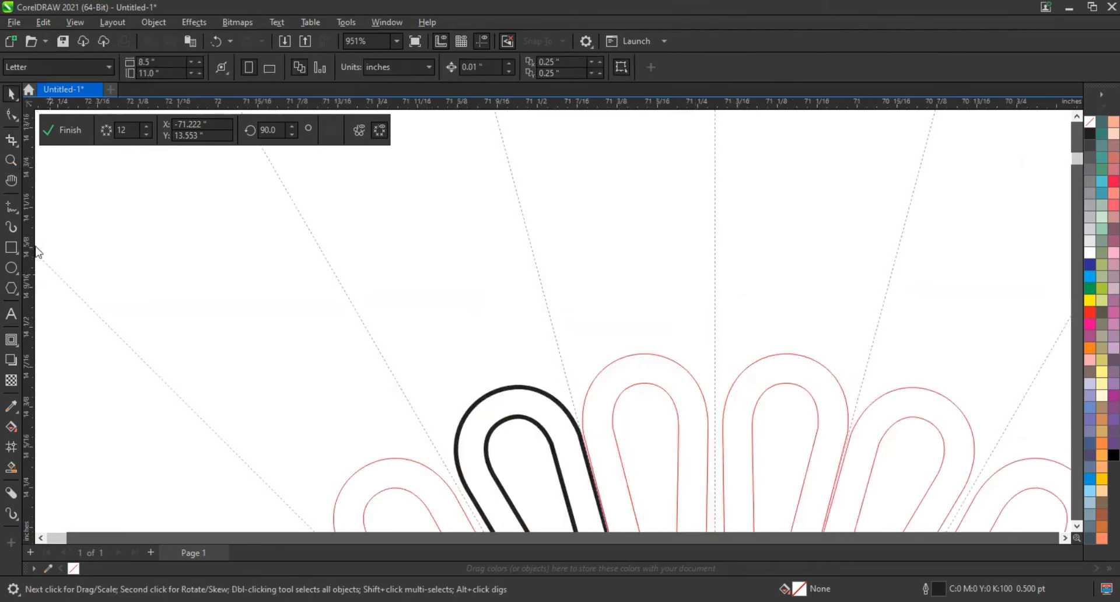
{"action": "left_click_drag", "start_coordinate": [419, 247], "coordinate": [483, 362]}
{"action": "key", "text": "space"}
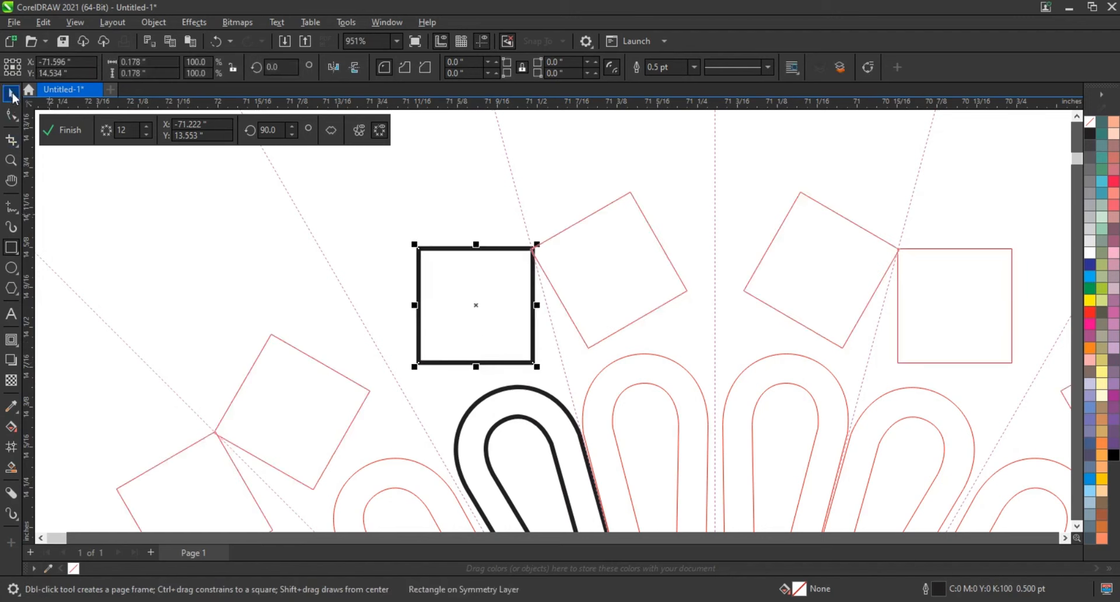
- Rotate the square to about 339.7 degrees and position it between the guide lines with its lower corner on the petal tip
{"action": "left_click", "coordinate": [493, 311]}
{"action": "left_click_drag", "start_coordinate": [538, 243], "coordinate": [474, 290]}
{"action": "left_click", "coordinate": [471, 283]}
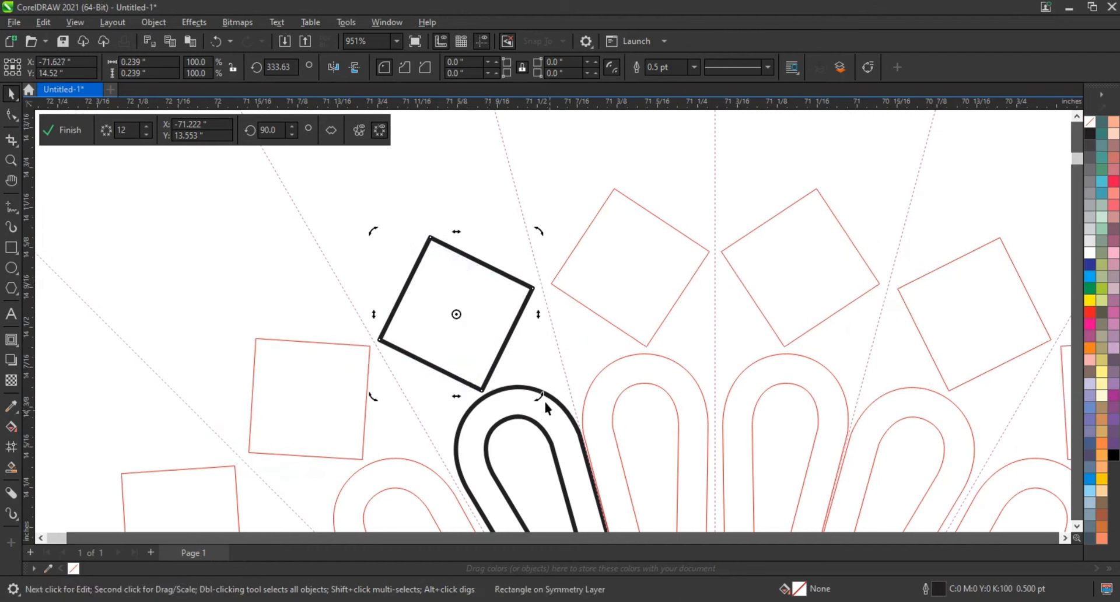
{"action": "left_click_drag", "start_coordinate": [542, 397], "coordinate": [554, 403]}
{"action": "left_click_drag", "start_coordinate": [497, 333], "coordinate": [498, 341]}
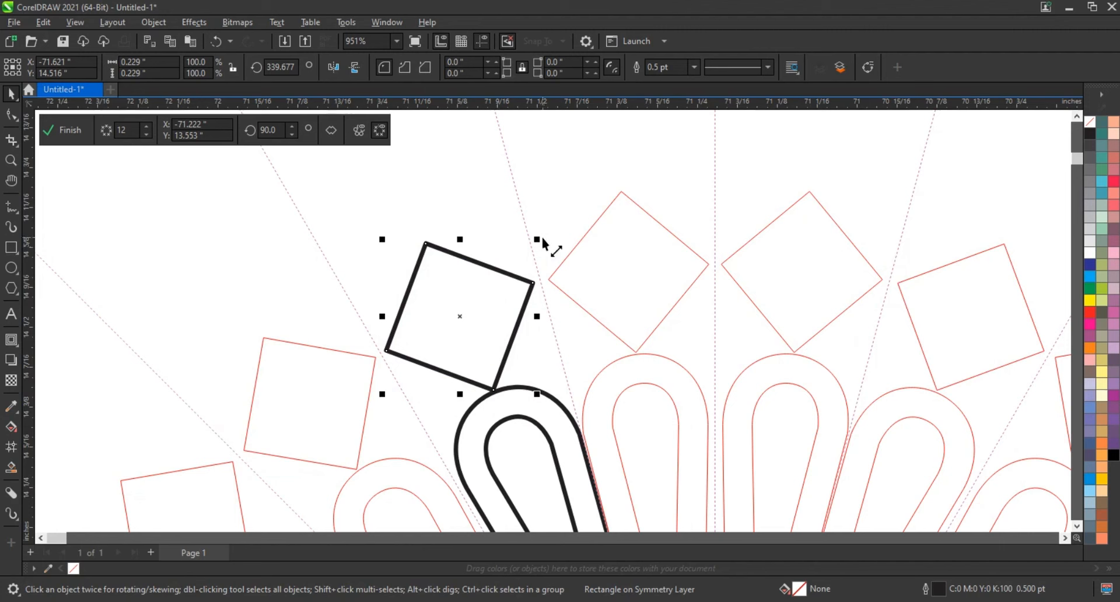
- Adjust the square's size slightly and fill it with progressively smaller concentric copies, down to 13% scale
{"action": "left_click_drag", "start_coordinate": [540, 236], "coordinate": [546, 256]}
{"action": "key", "text": "ctrl+r"}
{"action": "key", "text": "ctrl+r"}
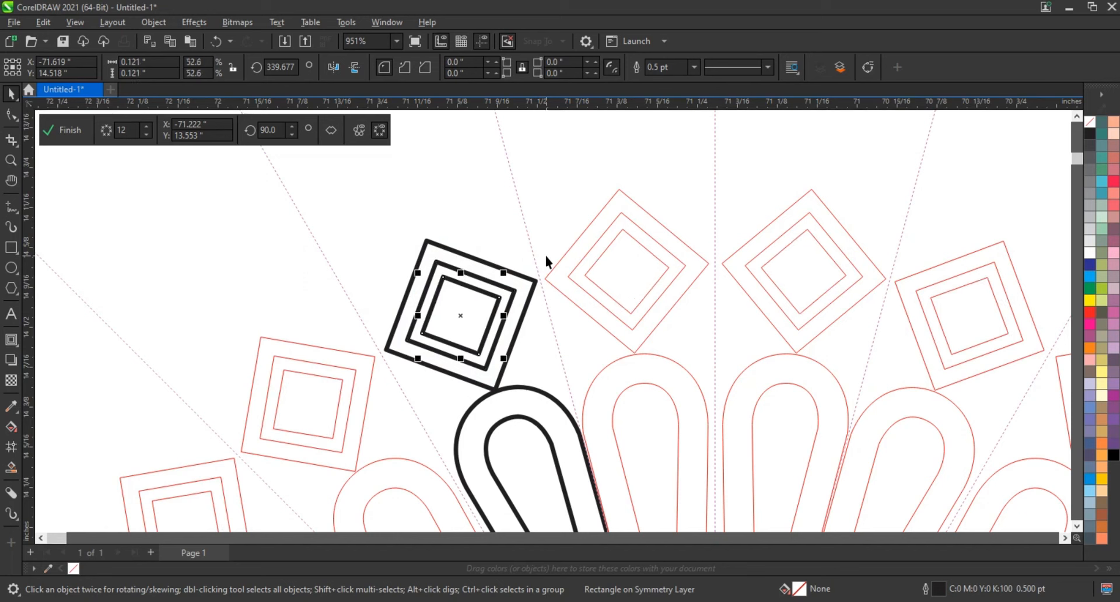
{"action": "left_click_drag", "start_coordinate": [494, 284], "coordinate": [490, 309]}
{"action": "scroll", "coordinate": [493, 315], "scroll_direction": "down", "scroll_amount": 5}
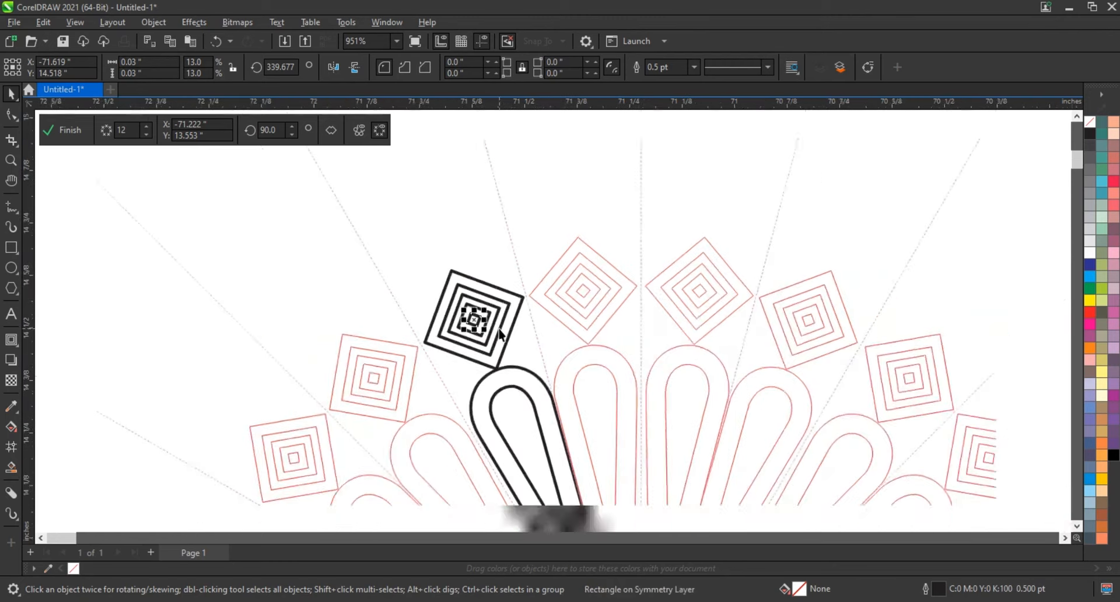
- Draw a circle on the outer edge of the largest square near the central guide line and enlarge it to about 0.053 inches
{"action": "left_click", "coordinate": [11, 161]}
{"action": "left_click_drag", "start_coordinate": [366, 218], "coordinate": [640, 365]}
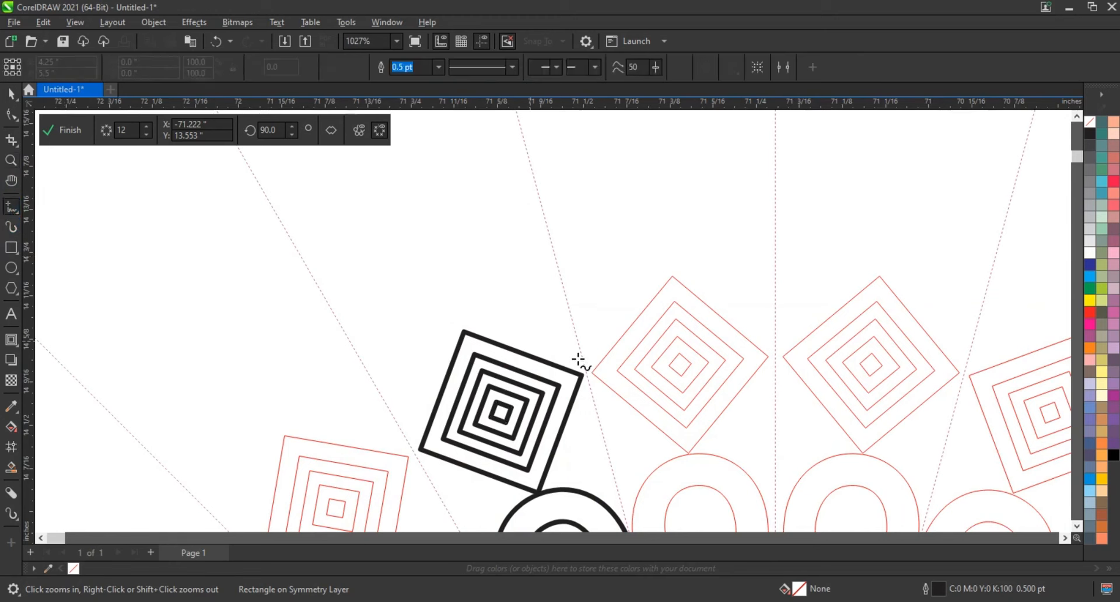
{"action": "key", "text": "F7"}
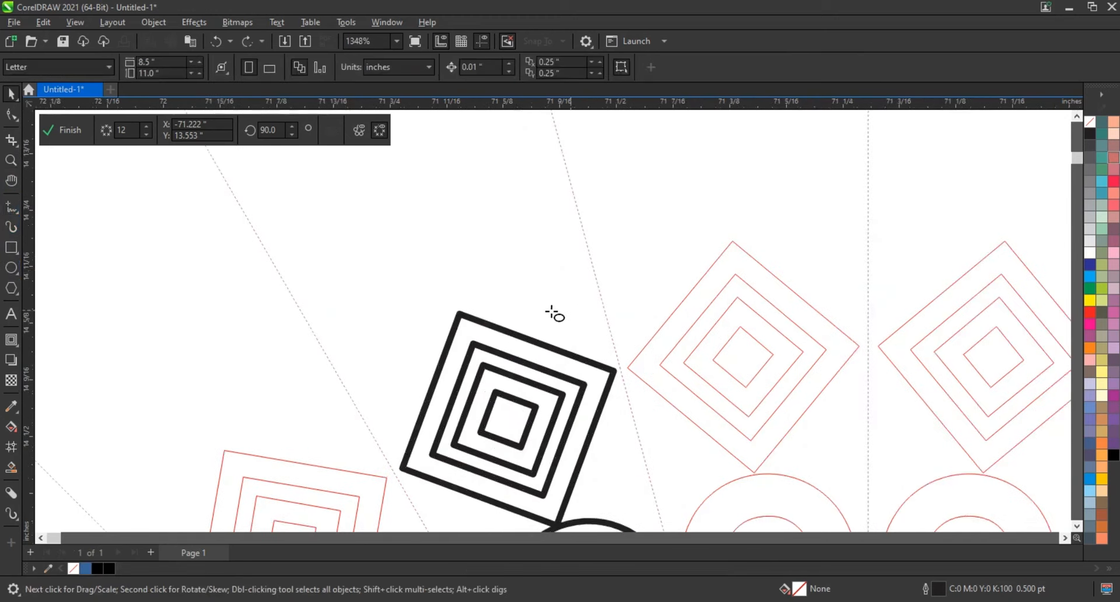
{"action": "left_click_drag", "start_coordinate": [550, 308], "coordinate": [588, 349]}
{"action": "key", "text": "space"}
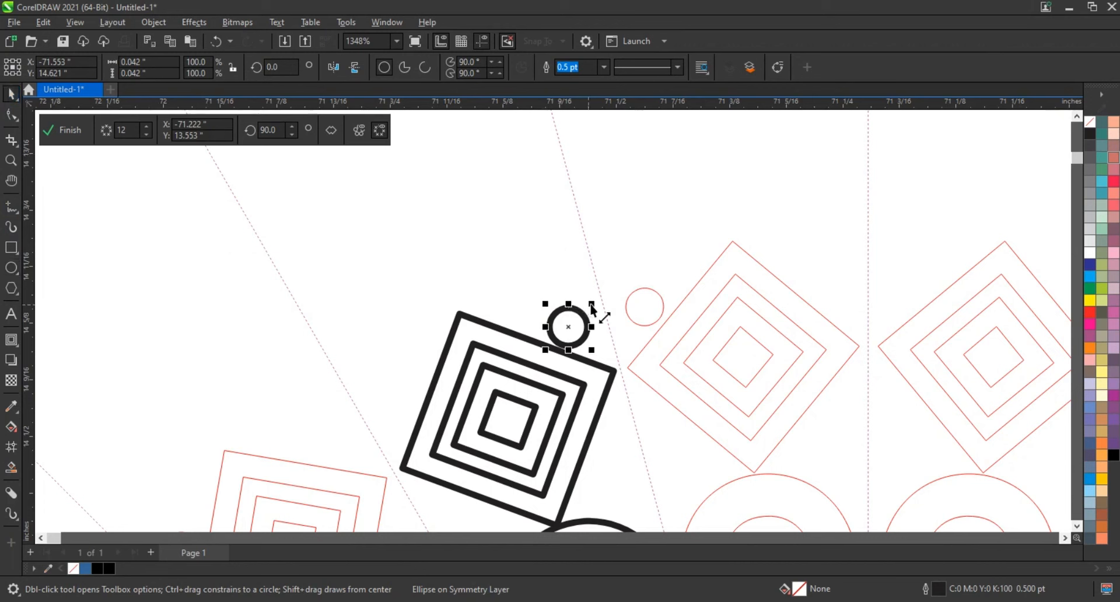
{"action": "left_click_drag", "start_coordinate": [599, 292], "coordinate": [603, 281]}
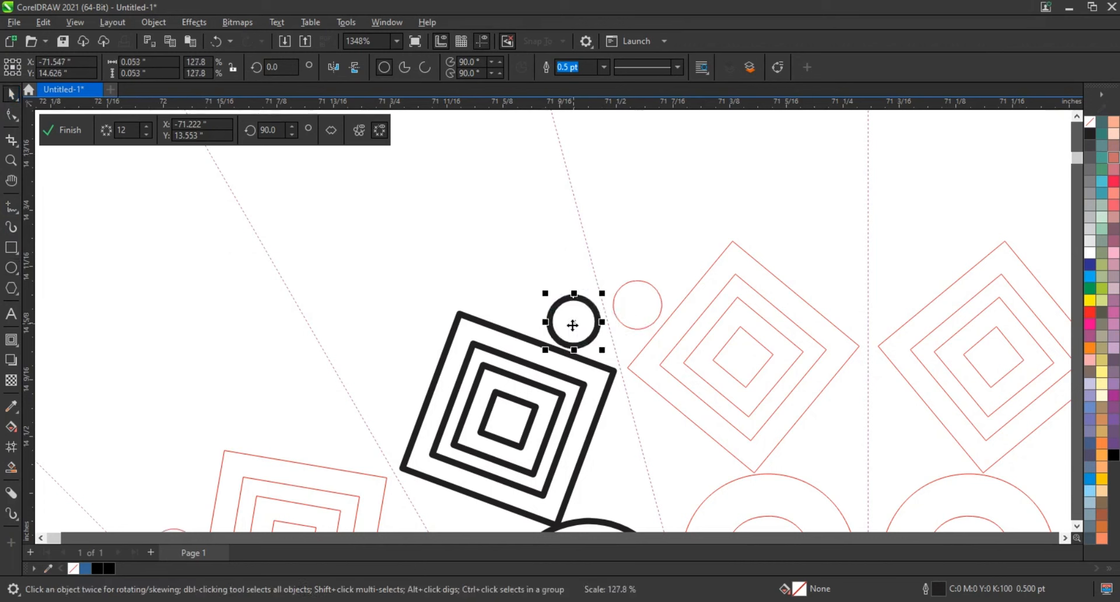
- Copy the circle to the square's other outer edge, and add copies of about 0.038 inches beside both circles and off the outer corner
{"action": "left_click_drag", "start_coordinate": [575, 328], "coordinate": [390, 411]}
{"action": "left_click", "coordinate": [592, 344]}
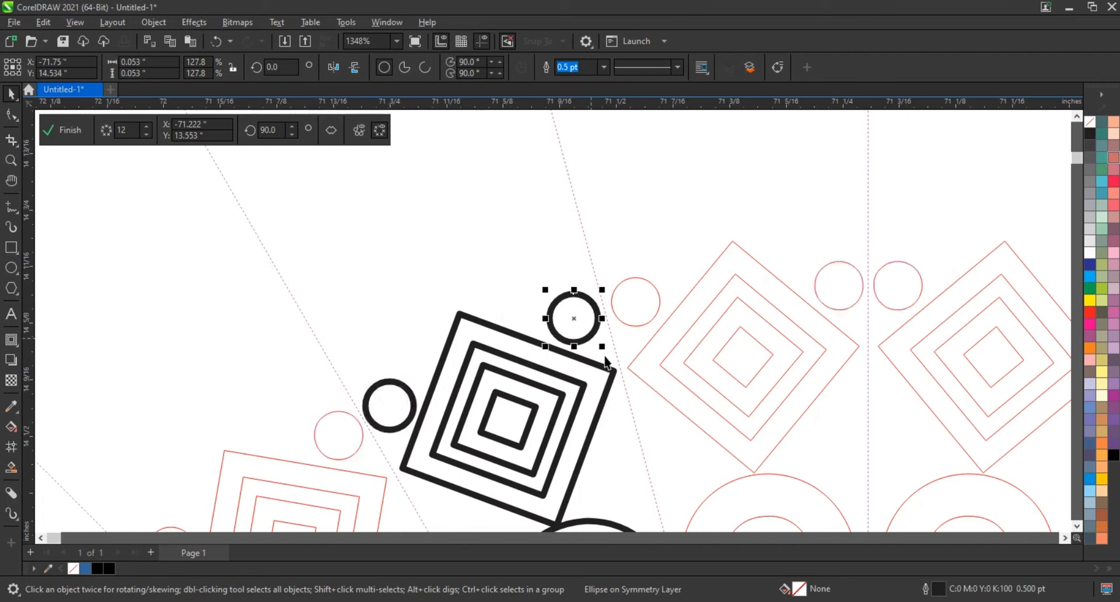
{"action": "left_click_drag", "start_coordinate": [604, 351], "coordinate": [410, 363]}
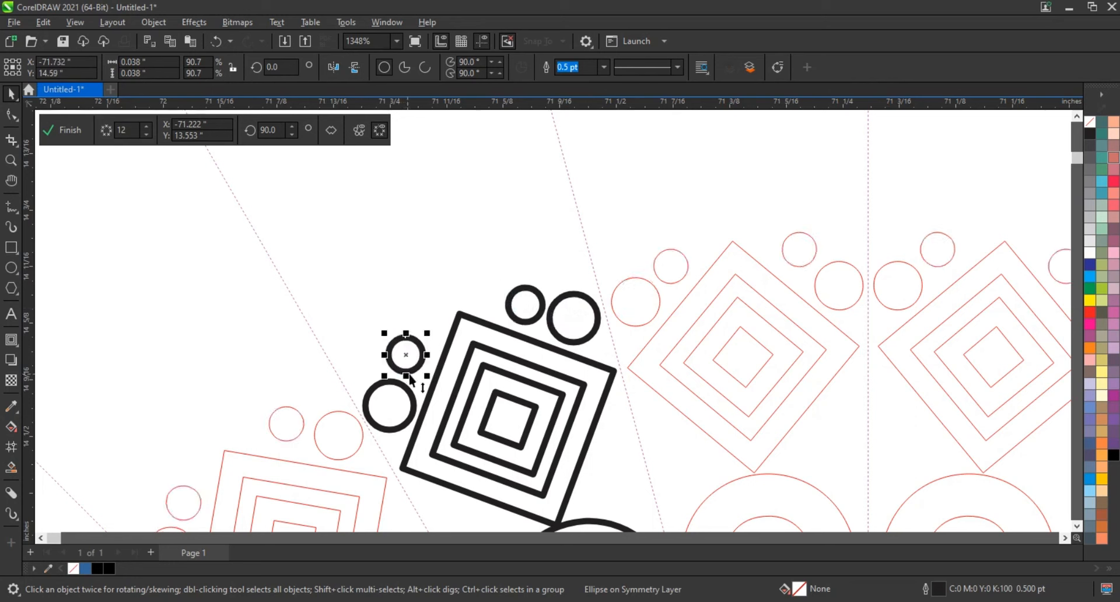
{"action": "left_click_drag", "start_coordinate": [542, 319], "coordinate": [462, 304]}
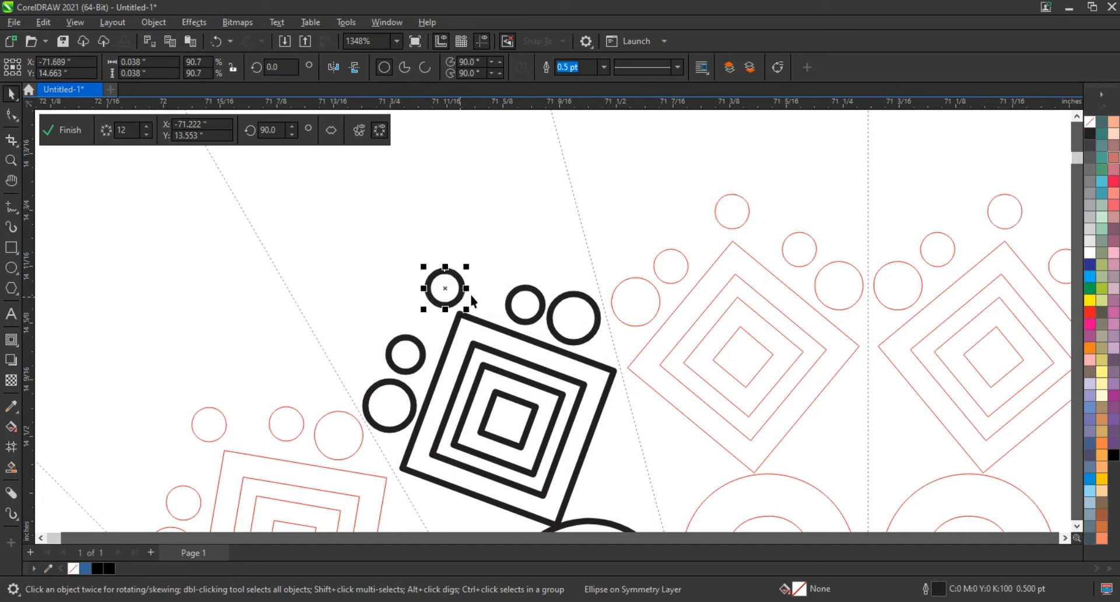
- Draw an open two-segment line, about 0.276 by 0.169 inches, around the outside of the circles from one guide line to the other
{"action": "left_click", "coordinate": [488, 285]}
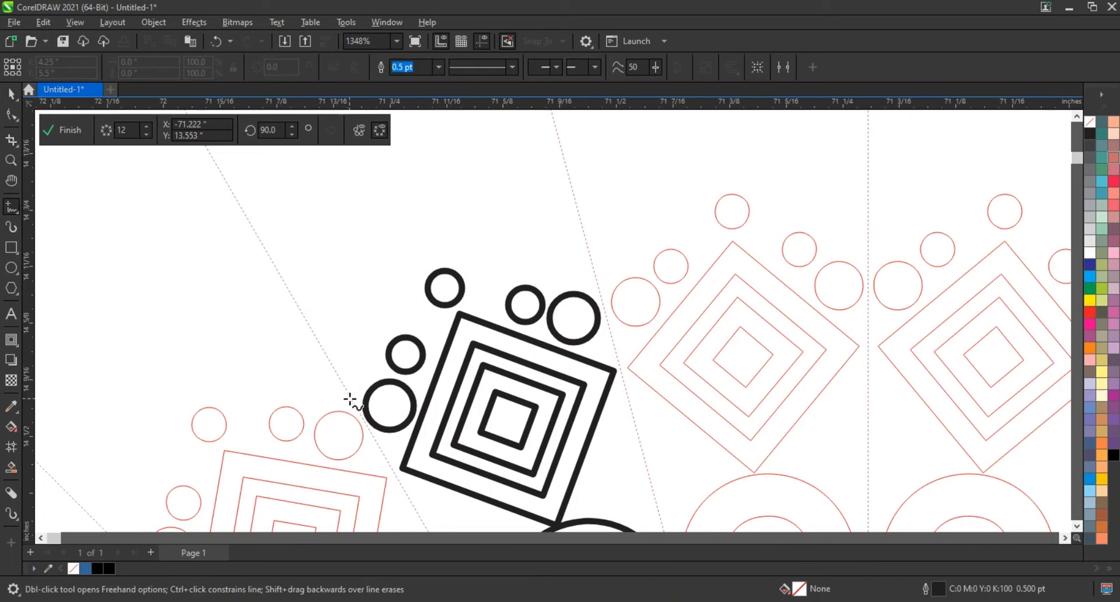
{"action": "left_click", "coordinate": [350, 400]}
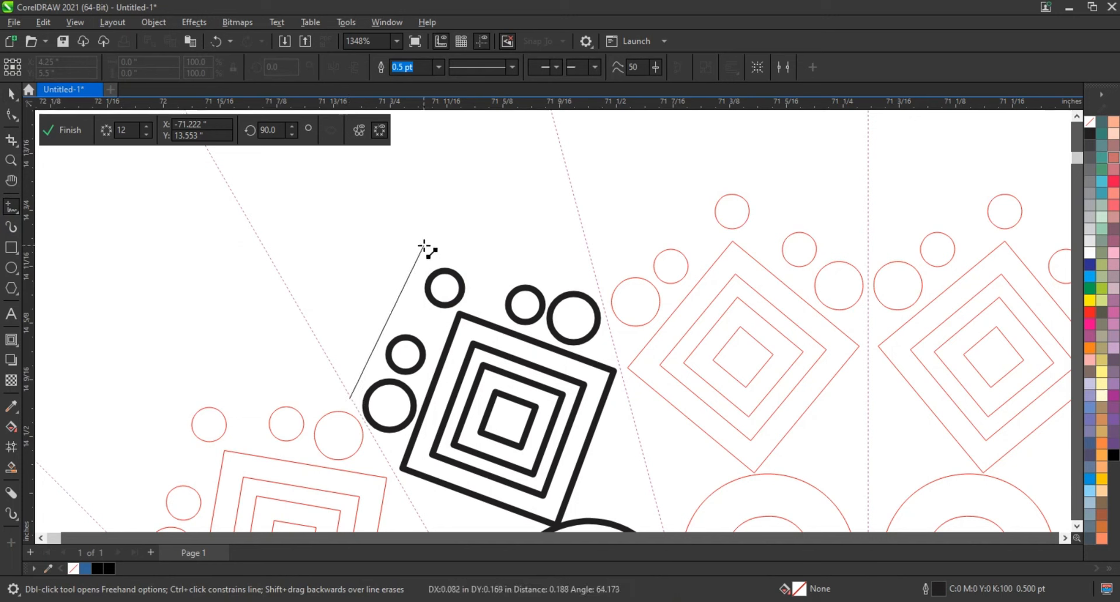
{"action": "left_click", "coordinate": [424, 245]}
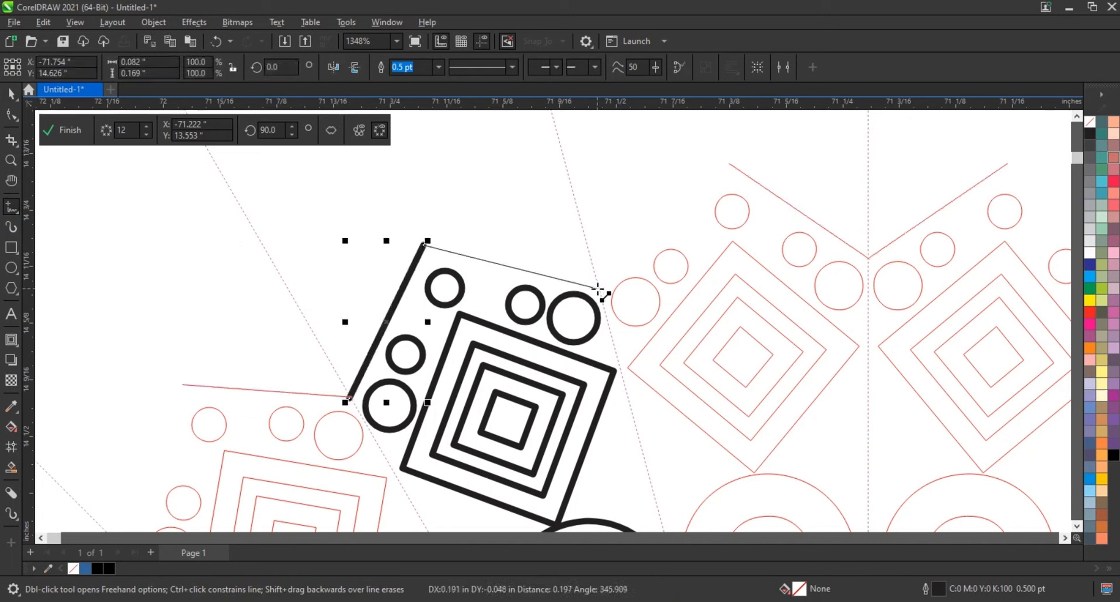
{"action": "left_click", "coordinate": [600, 288]}
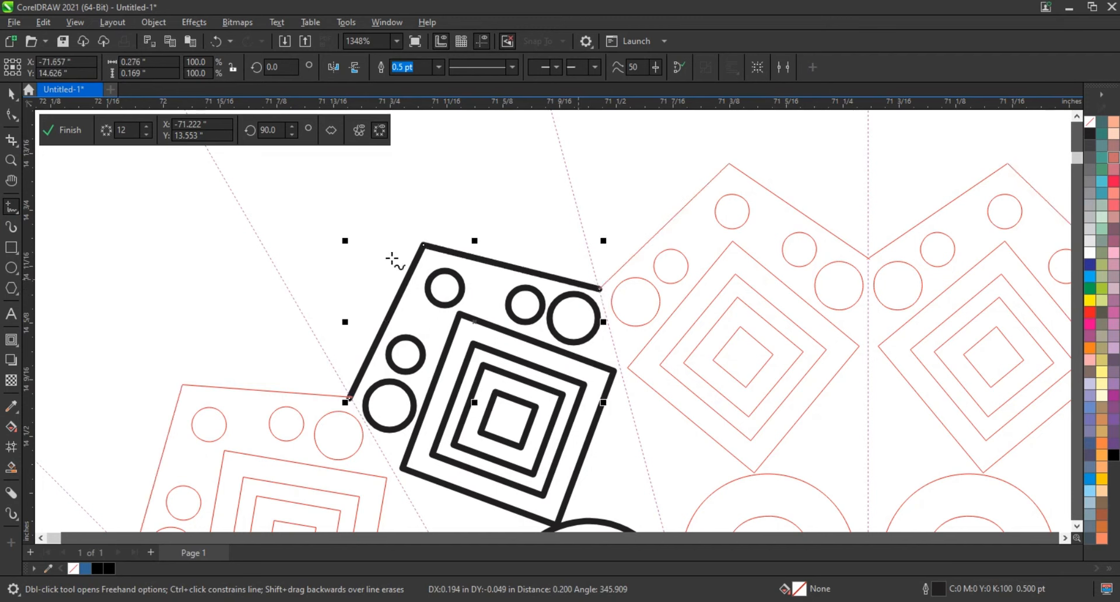
- Duplicate the angled line slightly outward and scale the copy to about 101.8% so its ends meet the guide lines
{"action": "scroll", "coordinate": [485, 298], "scroll_direction": "down", "scroll_amount": 1}
{"action": "key", "text": "space"}
{"action": "left_click_drag", "start_coordinate": [465, 266], "coordinate": [453, 251]}
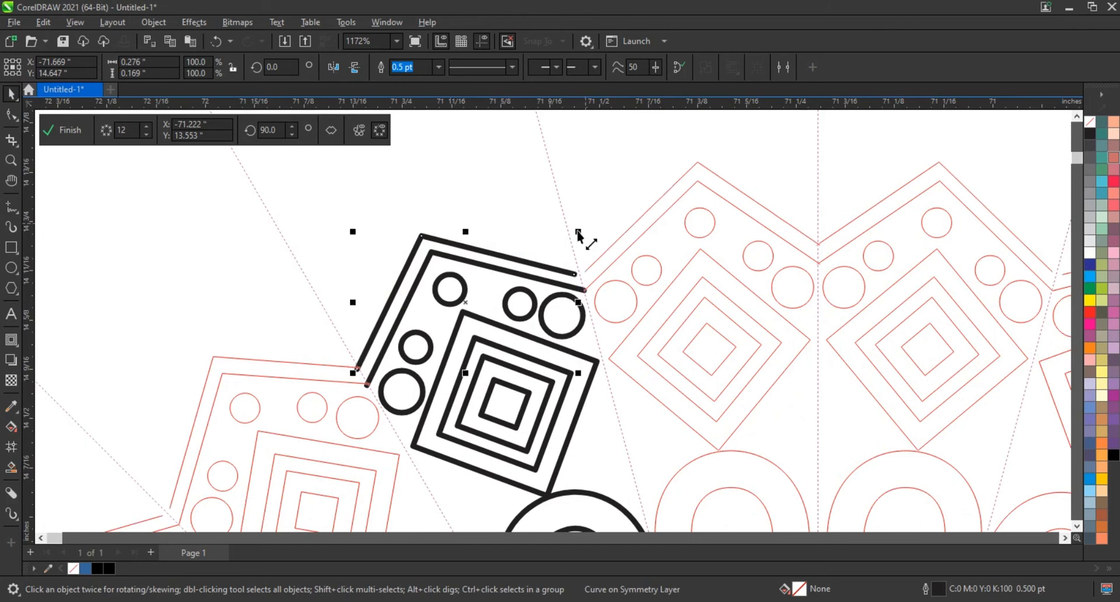
{"action": "left_click_drag", "start_coordinate": [578, 232], "coordinate": [583, 229]}
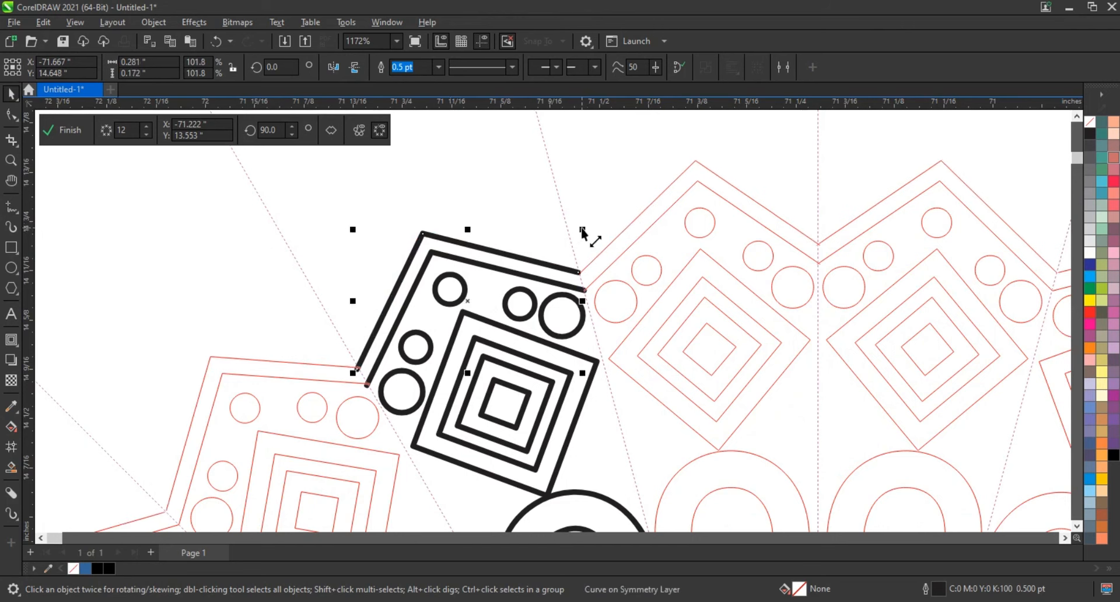
- Draw a straight line about 0.332 inches long with the Freehand tool, running upward from the left end of the outer angled line
{"action": "scroll", "coordinate": [609, 293], "scroll_direction": "down", "scroll_amount": 1}
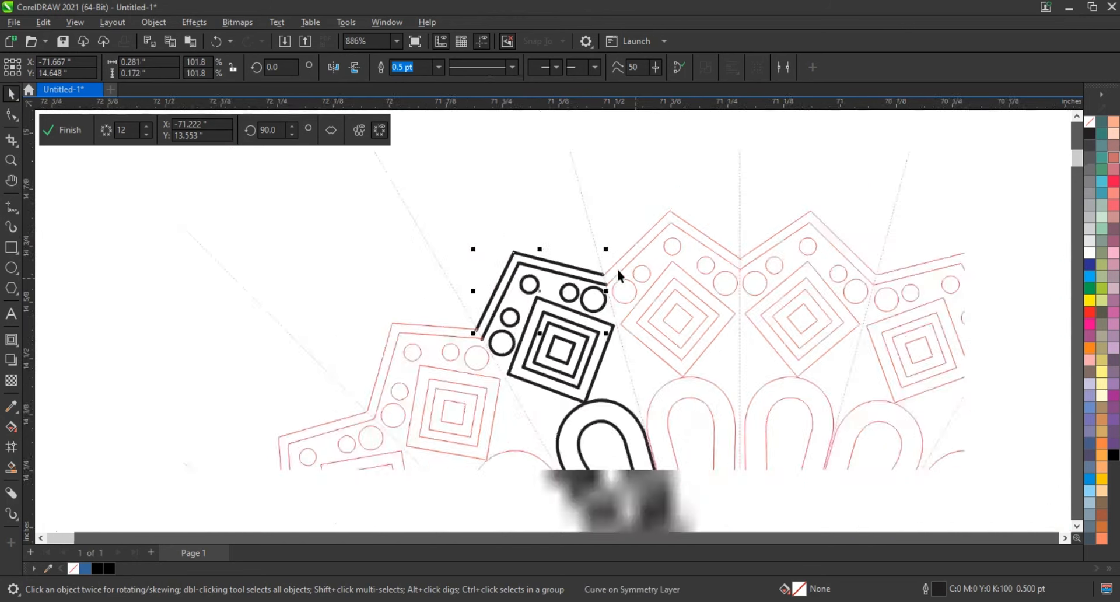
{"action": "left_click", "coordinate": [11, 164]}
{"action": "scroll", "coordinate": [475, 263], "scroll_direction": "down", "scroll_amount": 5}
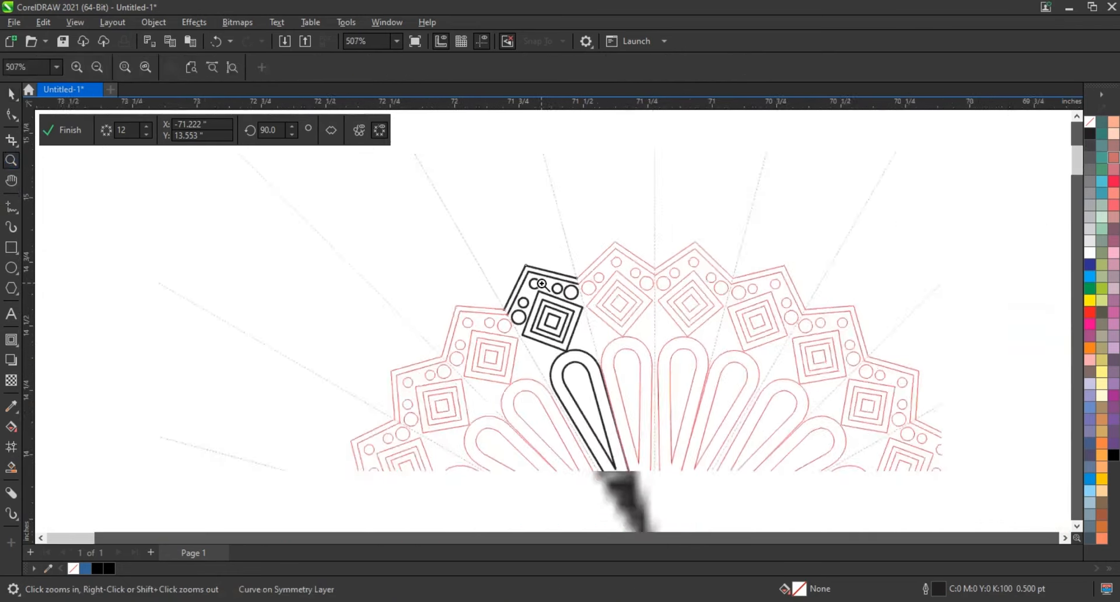
{"action": "left_click_drag", "start_coordinate": [665, 306], "coordinate": [720, 315]}
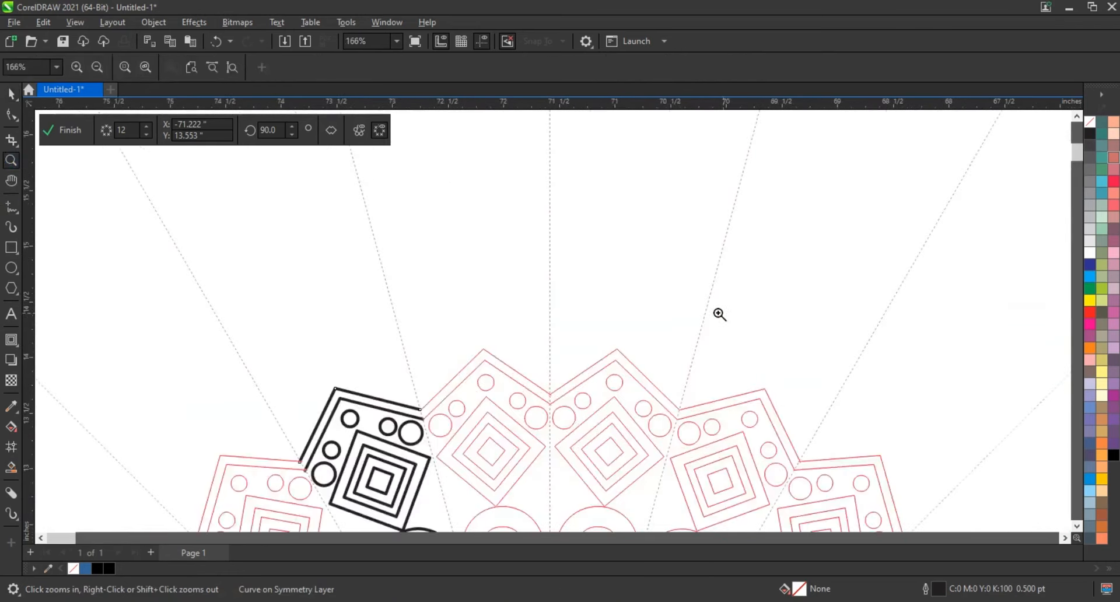
{"action": "scroll", "coordinate": [527, 471], "scroll_direction": "up", "scroll_amount": 1}
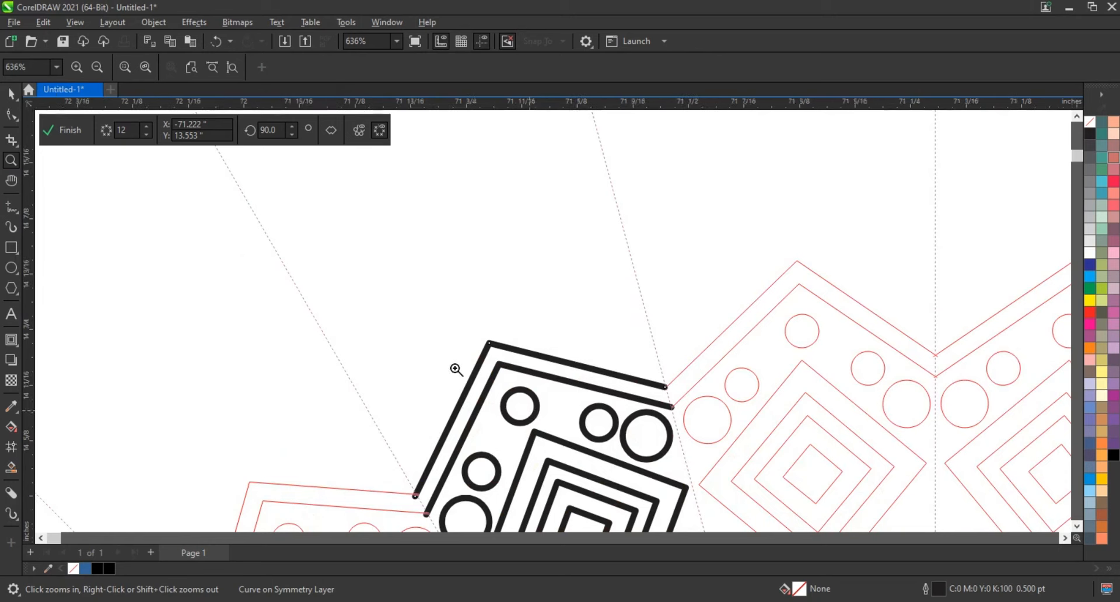
{"action": "scroll", "coordinate": [413, 371], "scroll_direction": "down", "scroll_amount": 1}
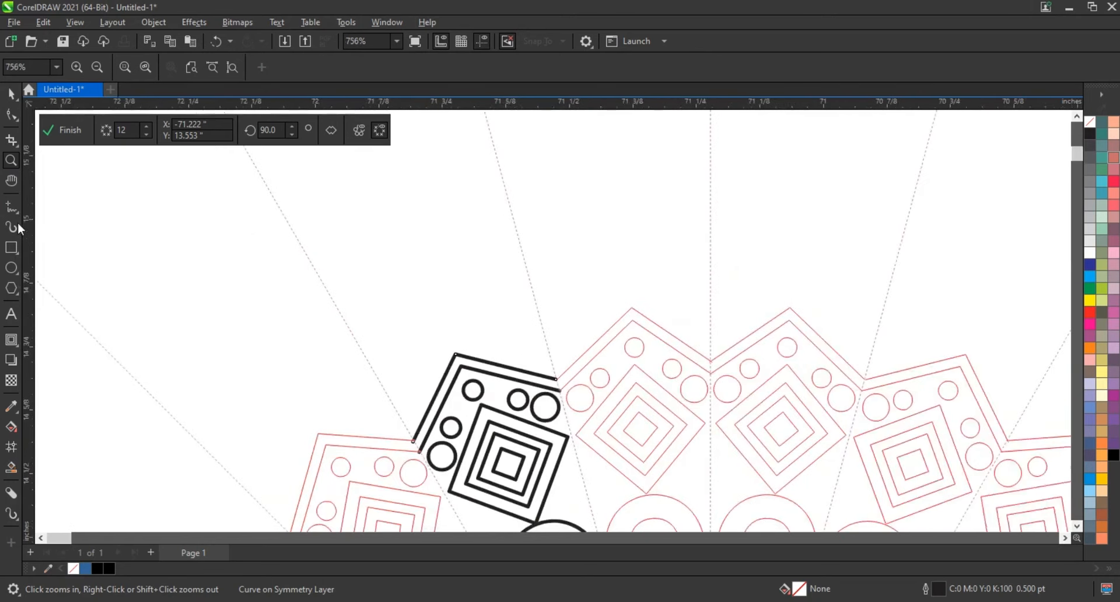
{"action": "left_click", "coordinate": [413, 440]}
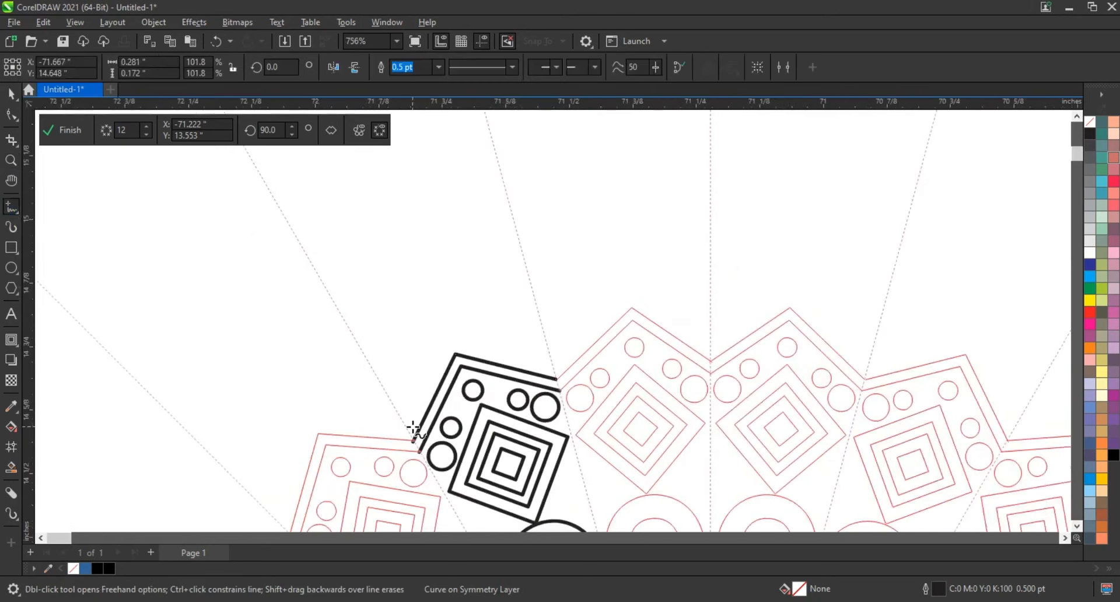
{"action": "left_click", "coordinate": [420, 235]}
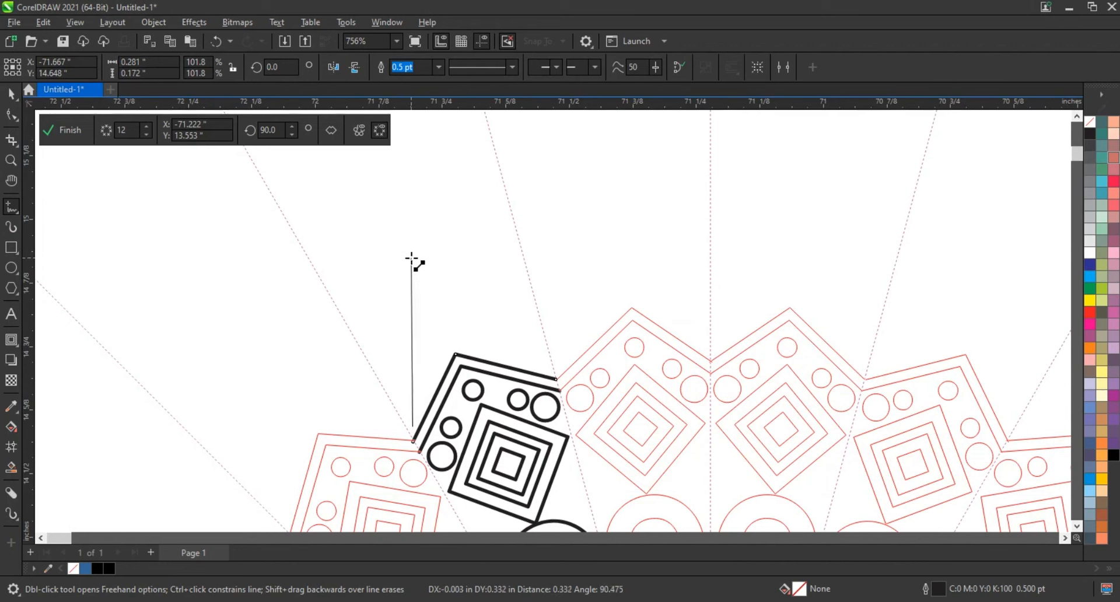
{"action": "left_click", "coordinate": [411, 258]}
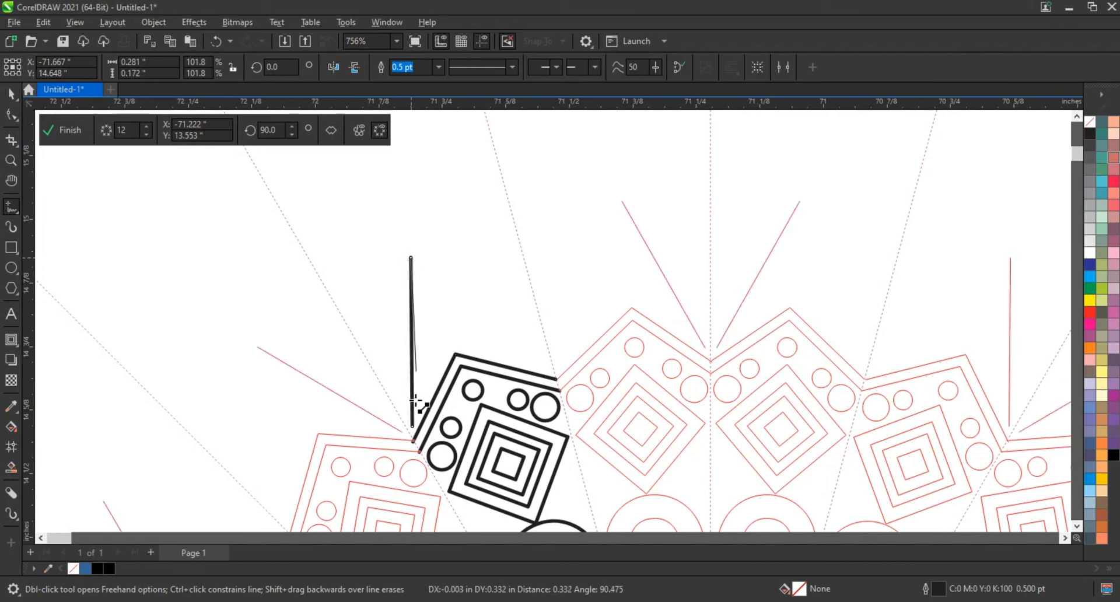
- Close the line into a two-node shape, convert its segments to curves and bend both sides outward into a pointed petal
{"action": "left_click", "coordinate": [13, 118]}
{"action": "left_click_drag", "start_coordinate": [296, 256], "coordinate": [437, 440]}
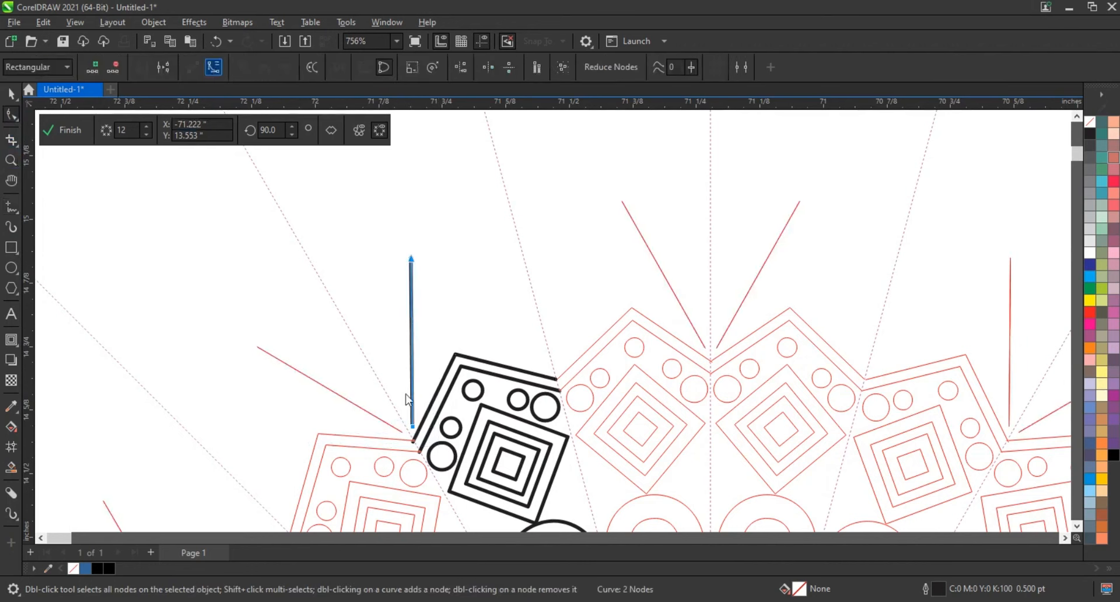
{"action": "left_click_drag", "start_coordinate": [412, 377], "coordinate": [346, 345]}
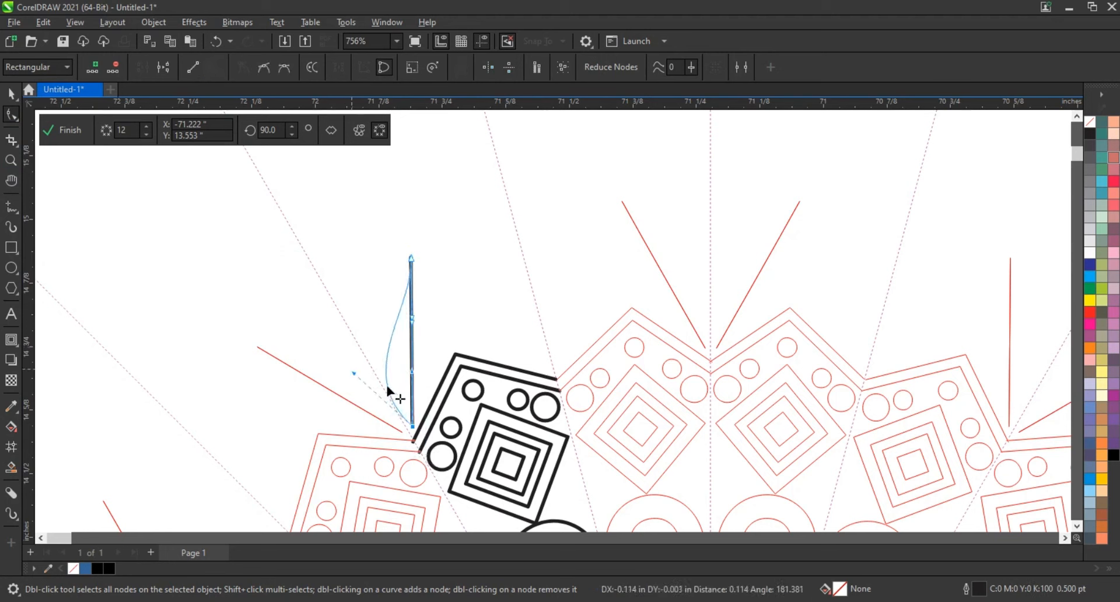
{"action": "left_click_drag", "start_coordinate": [412, 373], "coordinate": [432, 360]}
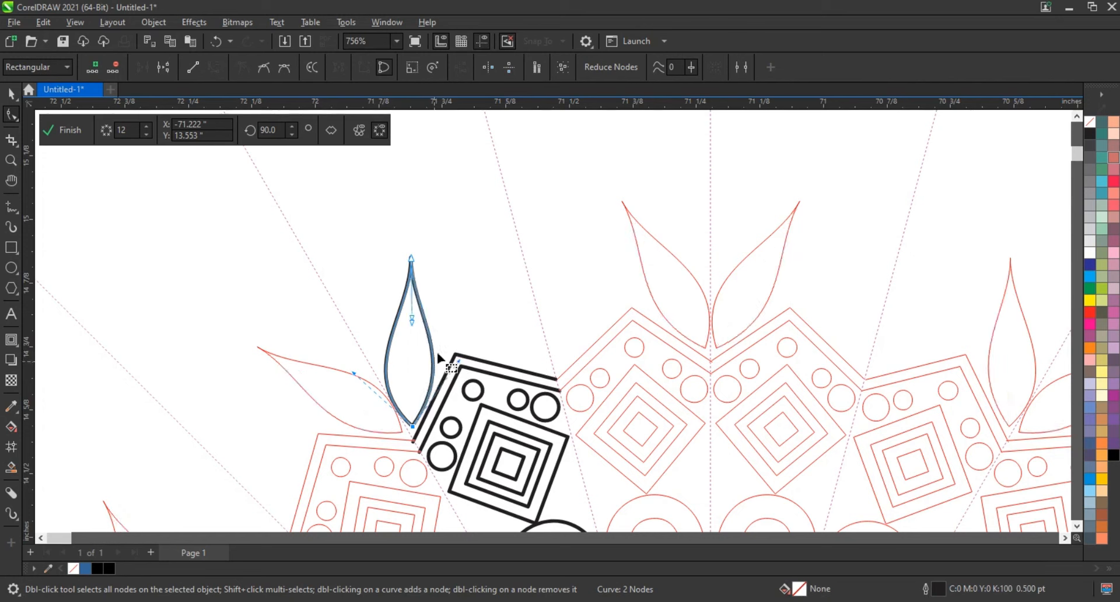
- Refine the petal's pointed tip by adjusting its curve handles and lowering the tip node slightly
{"action": "left_click_drag", "start_coordinate": [412, 324], "coordinate": [407, 332]}
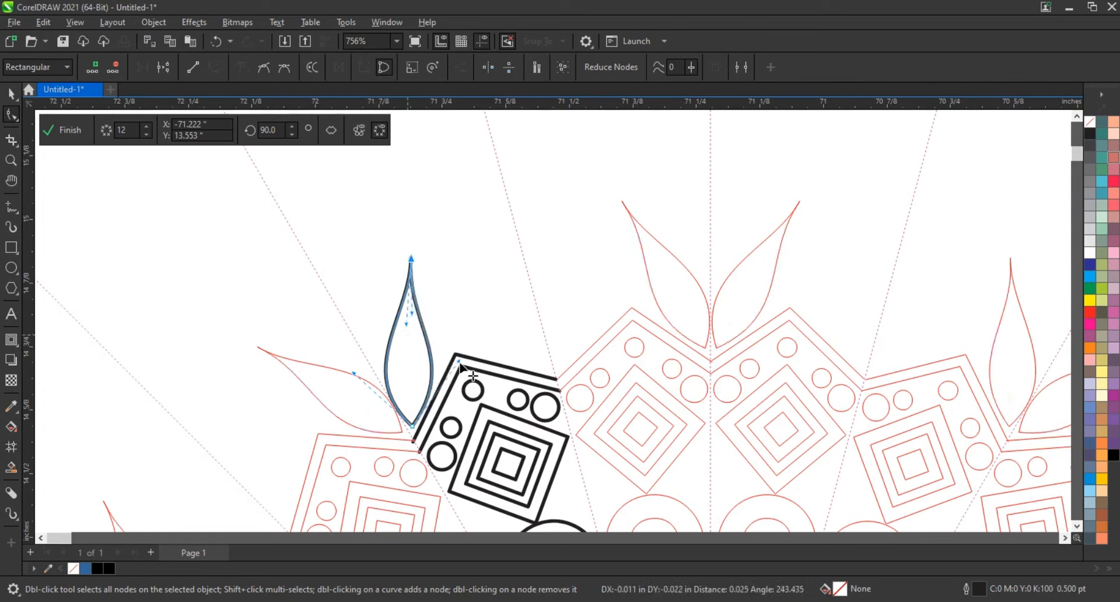
{"action": "left_click_drag", "start_coordinate": [415, 271], "coordinate": [411, 263]}
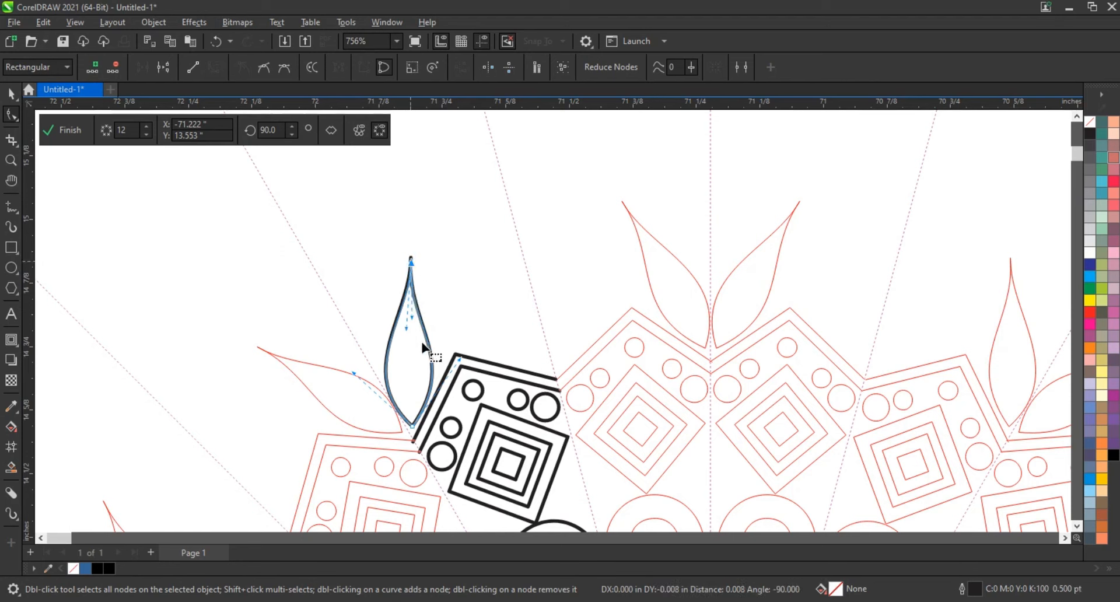
{"action": "left_click_drag", "start_coordinate": [407, 328], "coordinate": [410, 329]}
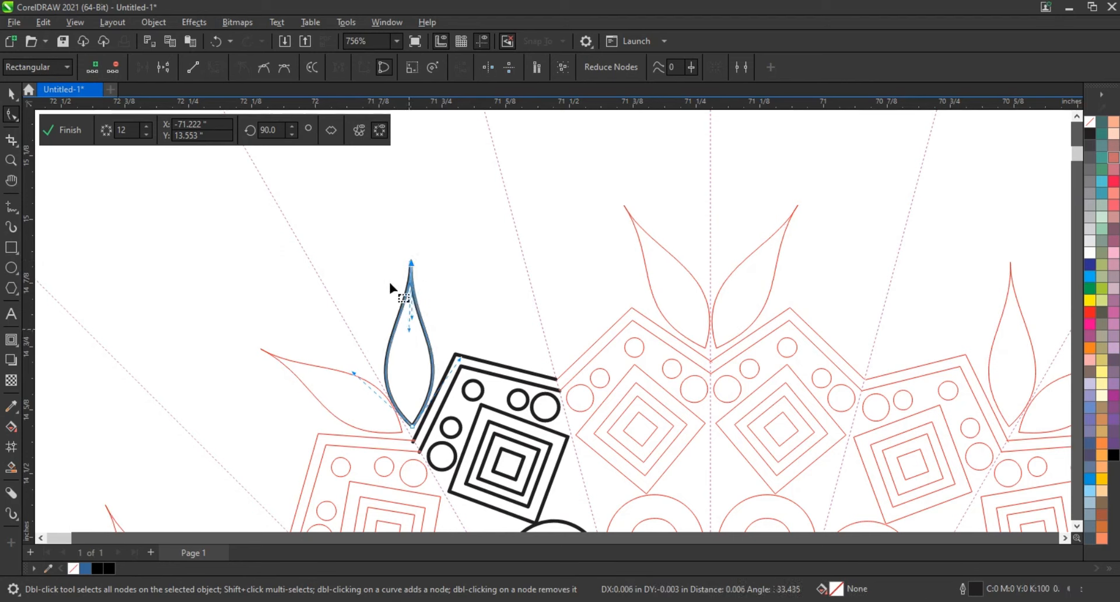
{"action": "left_click_drag", "start_coordinate": [410, 264], "coordinate": [410, 262]}
- Duplicate the petal and rotate the copy to about 230.2 degrees, spanning from the first petal's tip to the other end of the angled line
{"action": "key", "text": "space"}
{"action": "left_click_drag", "start_coordinate": [382, 344], "coordinate": [471, 330]}
{"action": "right_click", "coordinate": [472, 331]}
{"action": "left_click", "coordinate": [477, 350]}
{"action": "left_click_drag", "start_coordinate": [483, 431], "coordinate": [521, 314]}
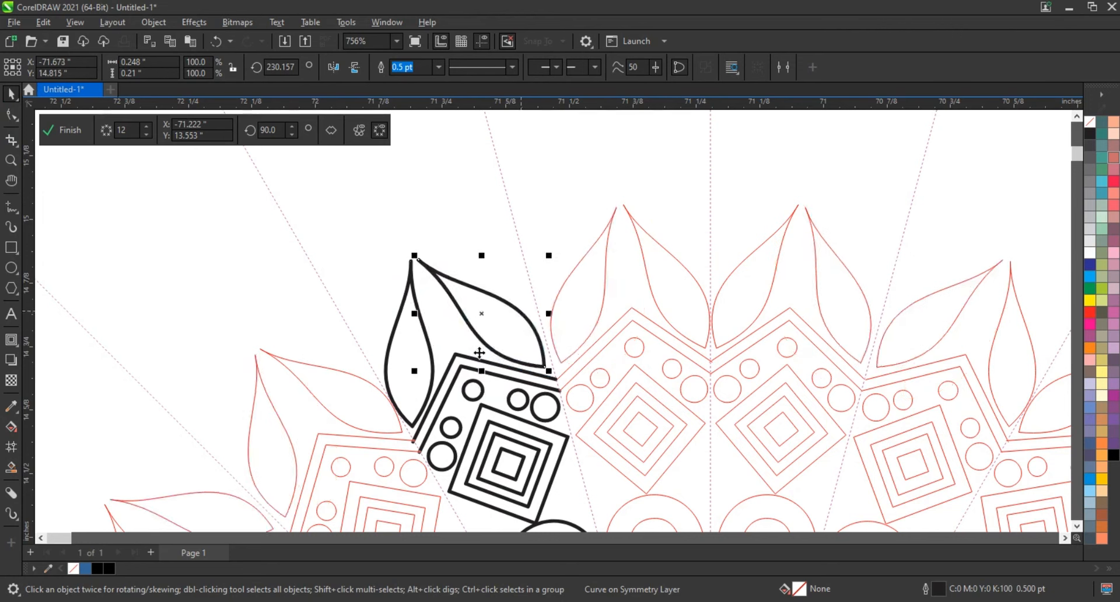
- Add three circles of decreasing size in the gap between the two petals and one of about 0.023 inches above their shared tip
{"action": "left_click_drag", "start_coordinate": [469, 396], "coordinate": [410, 255]}
{"action": "right_click", "coordinate": [435, 303]}
{"action": "scroll", "coordinate": [380, 208], "scroll_direction": "down", "scroll_amount": 3}
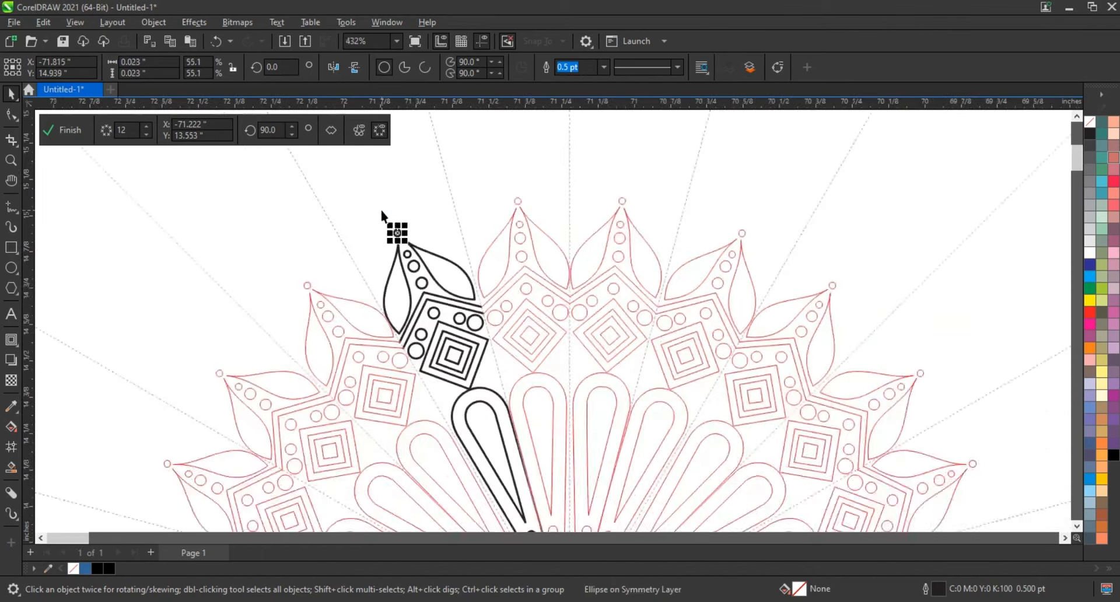
- Finish editing the symmetry and break the link of the symmetry group
{"action": "scroll", "coordinate": [382, 213], "scroll_direction": "down", "scroll_amount": 4}
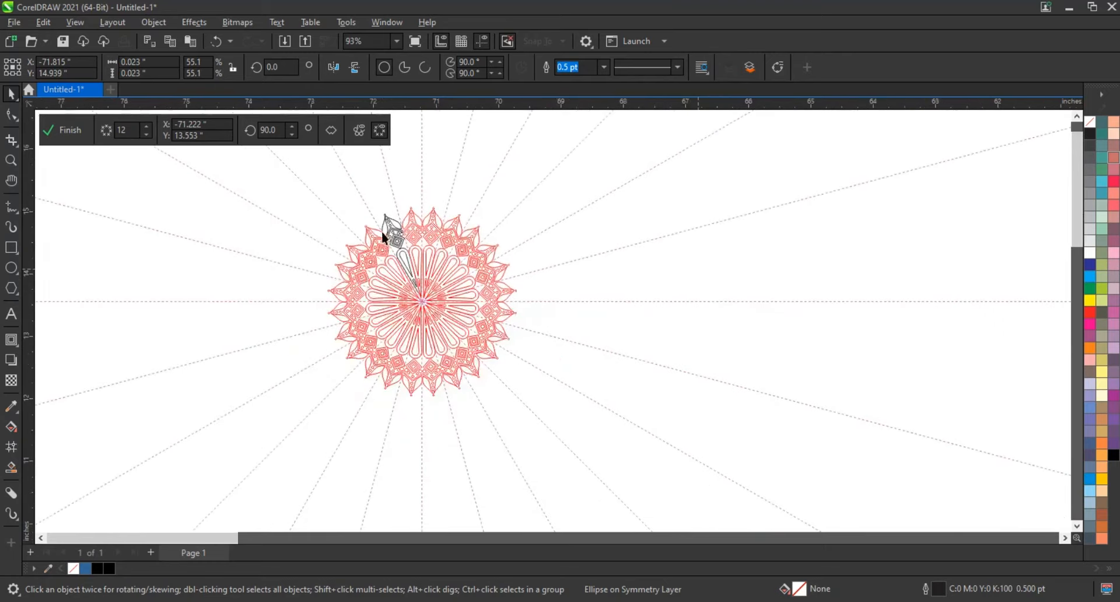
{"action": "left_click", "coordinate": [69, 131]}
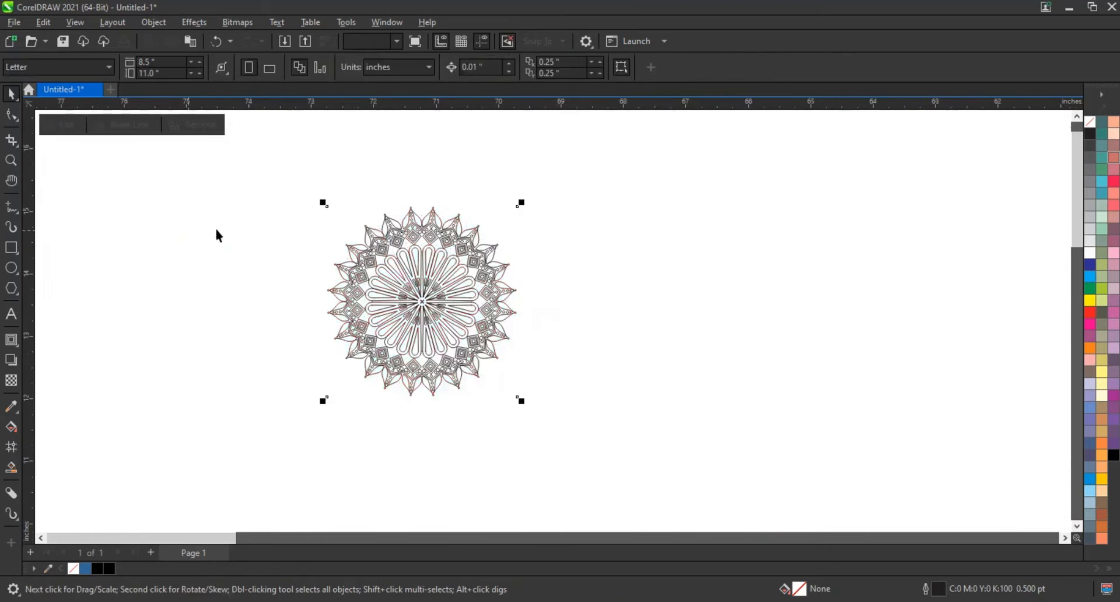
{"action": "key", "text": "shift+F2"}
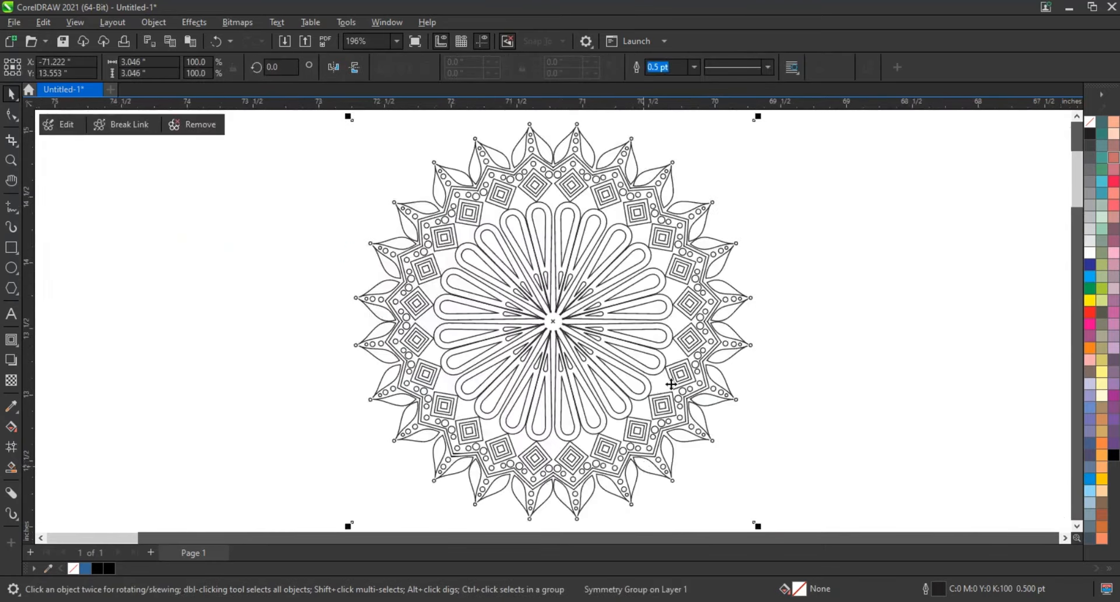
{"action": "left_click", "coordinate": [140, 133]}
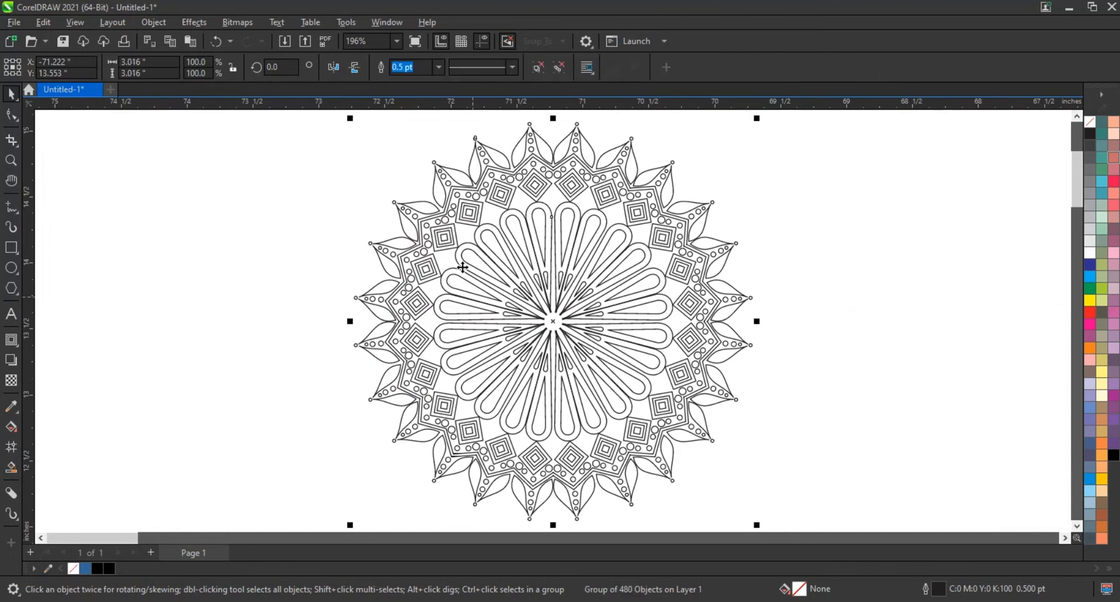
- Fill the mandala with black and combine its ungrouped objects into a single curve
{"action": "left_click", "coordinate": [1113, 456]}
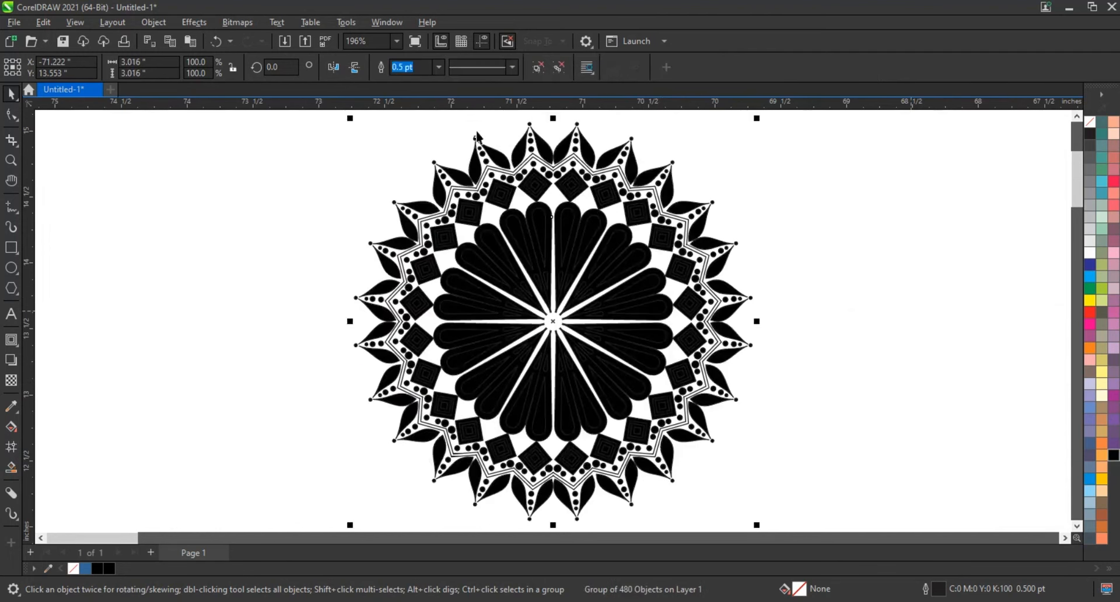
{"action": "left_click", "coordinate": [539, 67]}
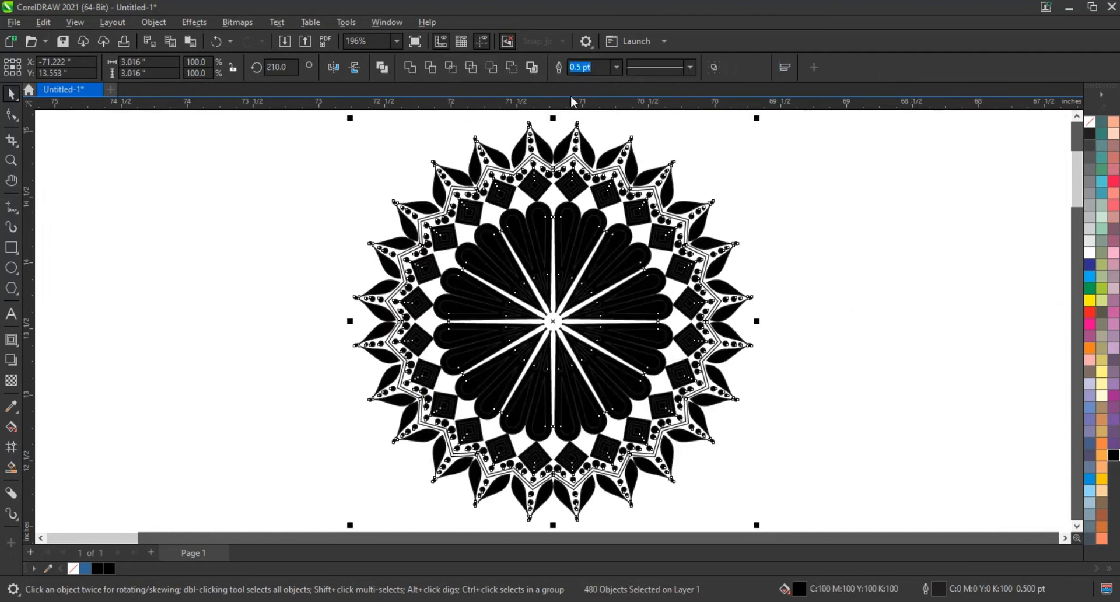
{"action": "left_click", "coordinate": [381, 70]}
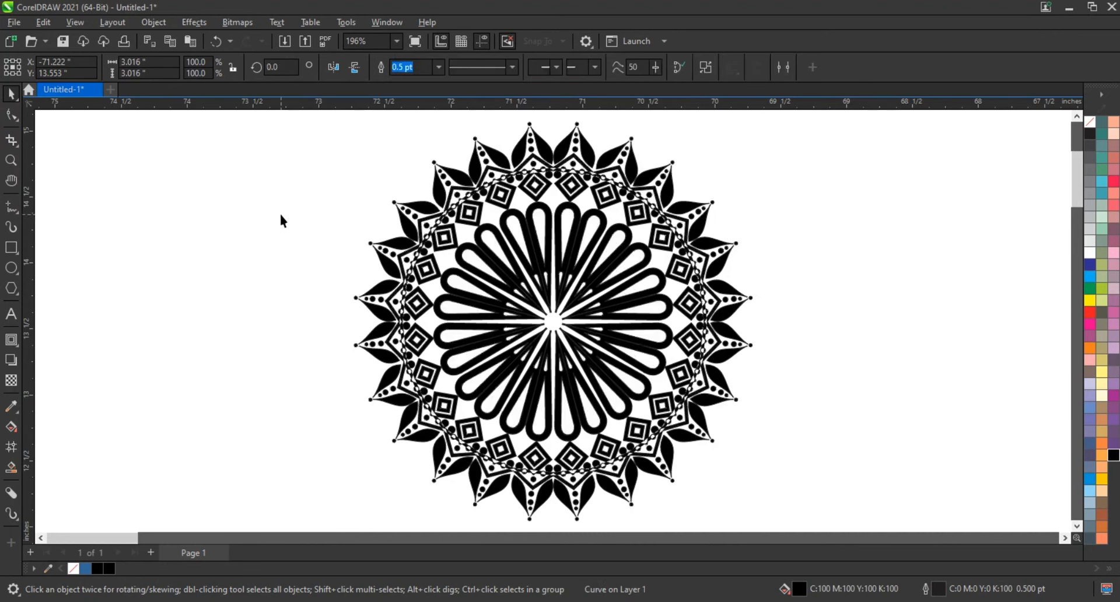
- Remove the outline from the combined mandala curve and deselect it
{"action": "right_click", "coordinate": [1097, 134]}
{"action": "left_click", "coordinate": [1043, 134]}
{"action": "left_click", "coordinate": [762, 359]}
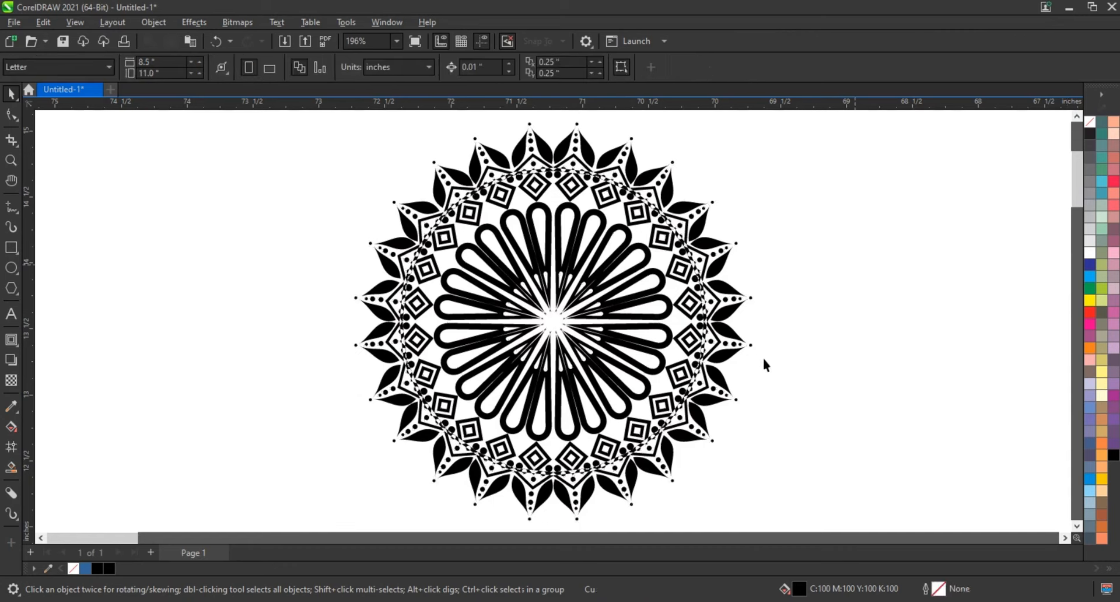